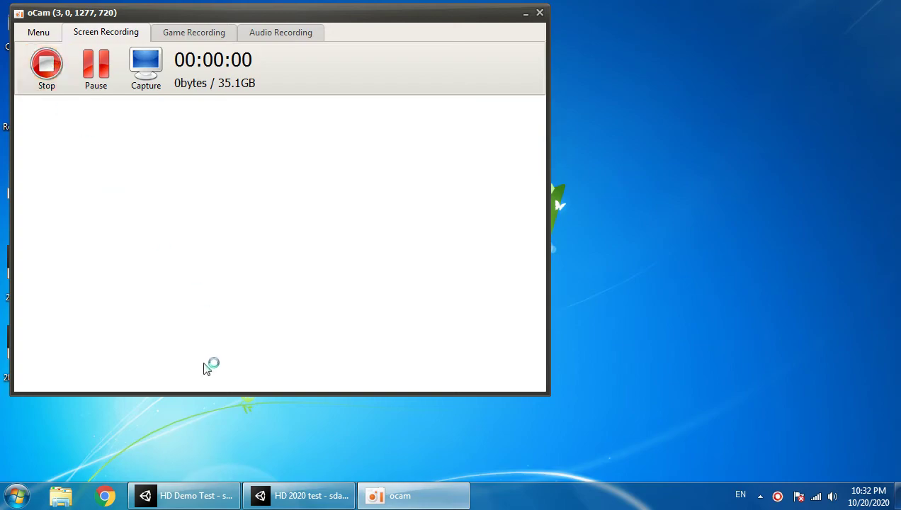
Bring the HD Demo Test Unity window forward while oCam keeps recording
click(191, 499)
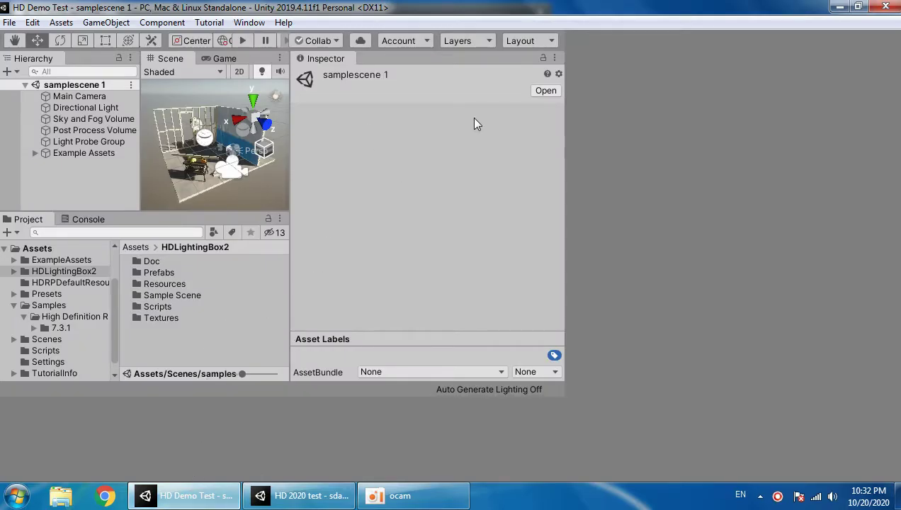
Reset the editor to the Default layout and maximize the Unity window
double_click(630, 11)
double_click(591, 20)
click(858, 7)
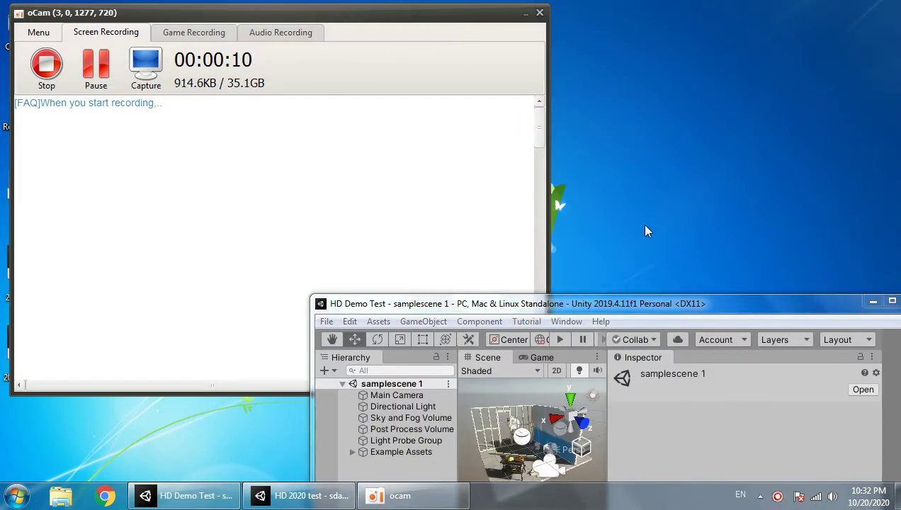
double_click(664, 304)
click(541, 41)
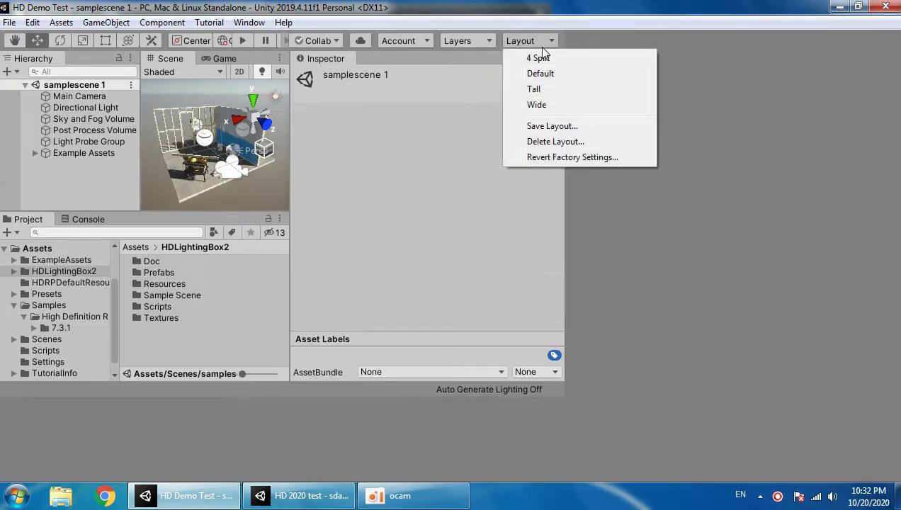
click(544, 72)
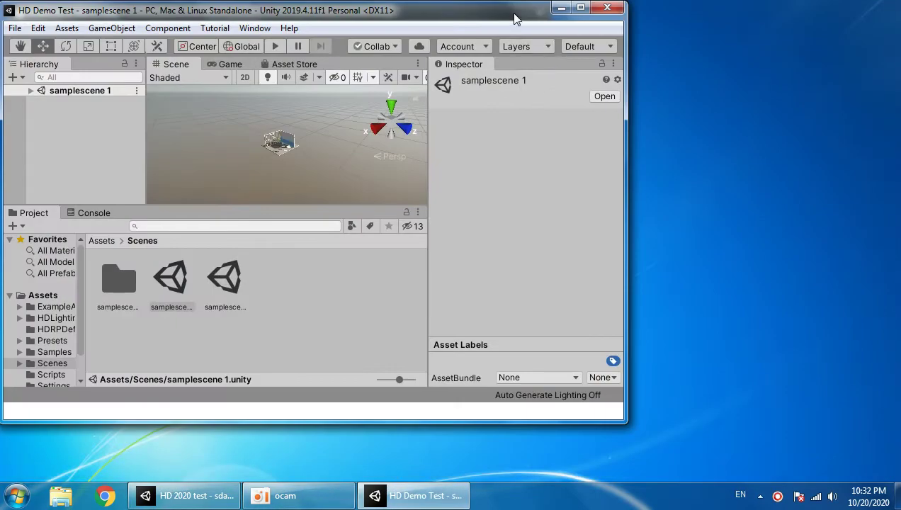
double_click(514, 14)
Reopen samplescene 1 and show the Scenes folder assets as a list
alt+drag(427, 138, 367, 68)
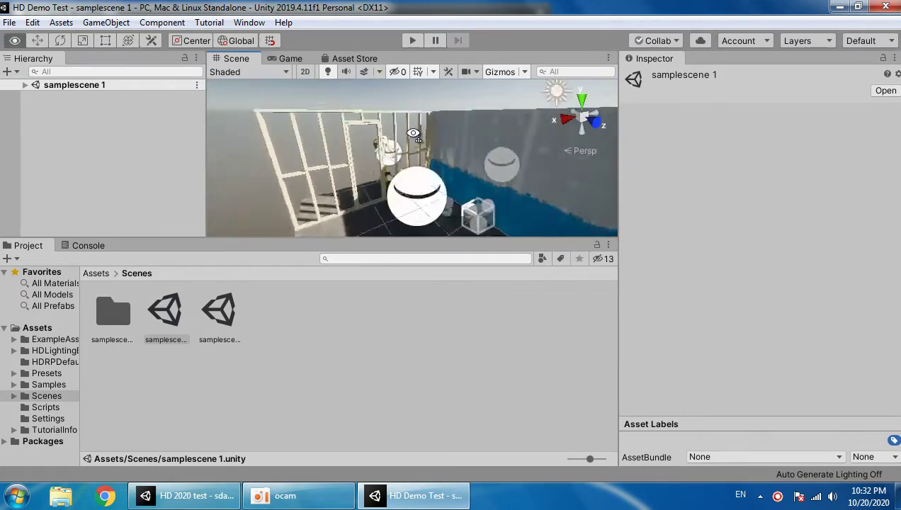
alt+drag(367, 68, 340, 78)
double_click(165, 311)
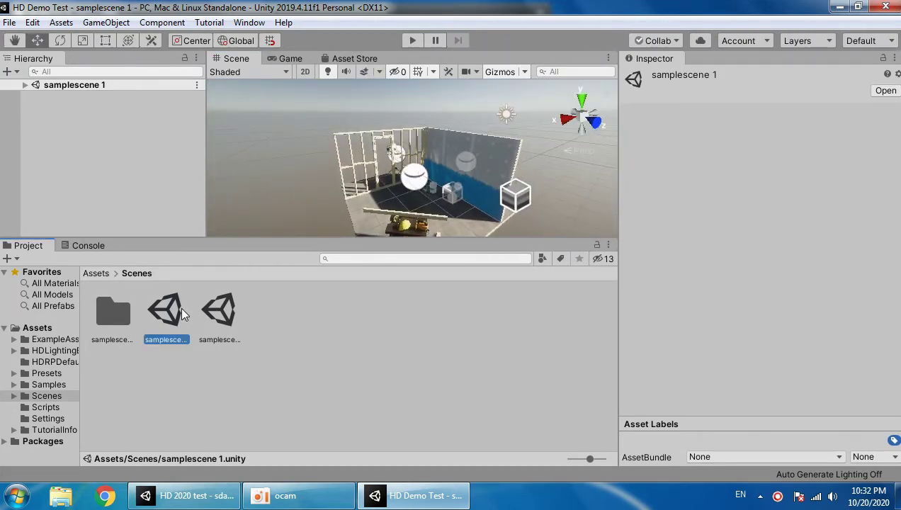
click(573, 460)
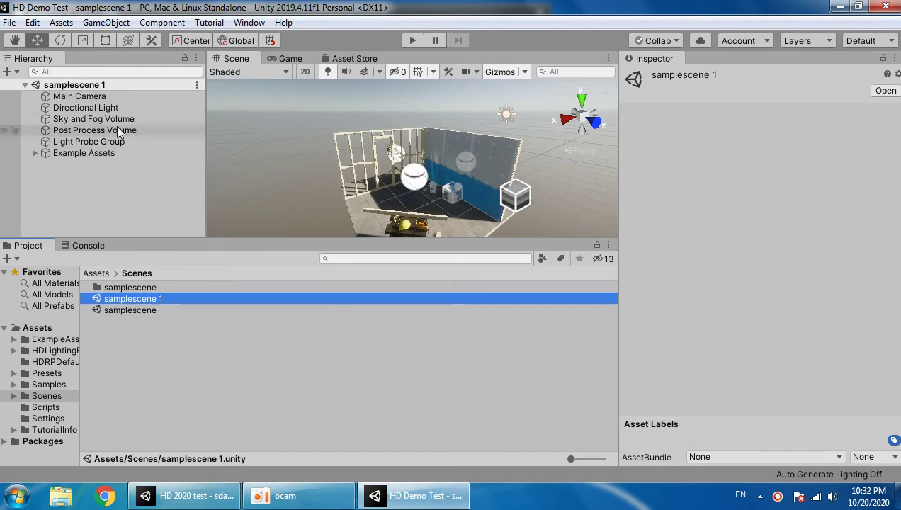
Delete the Sky and Fog Volume and the Post Process Volume objects
click(114, 119)
key(Delete)
click(132, 121)
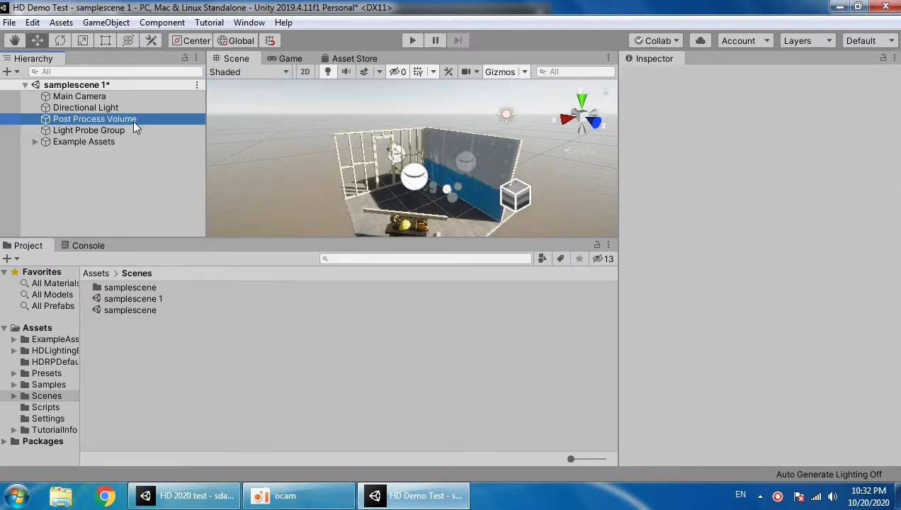
key(Delete)
mouse_move(293, 254)
alt+mouse_down()
mouse_move(295, 161)
mouse_move(371, 231)
mouse_move(376, 275)
alt+mouse_up()
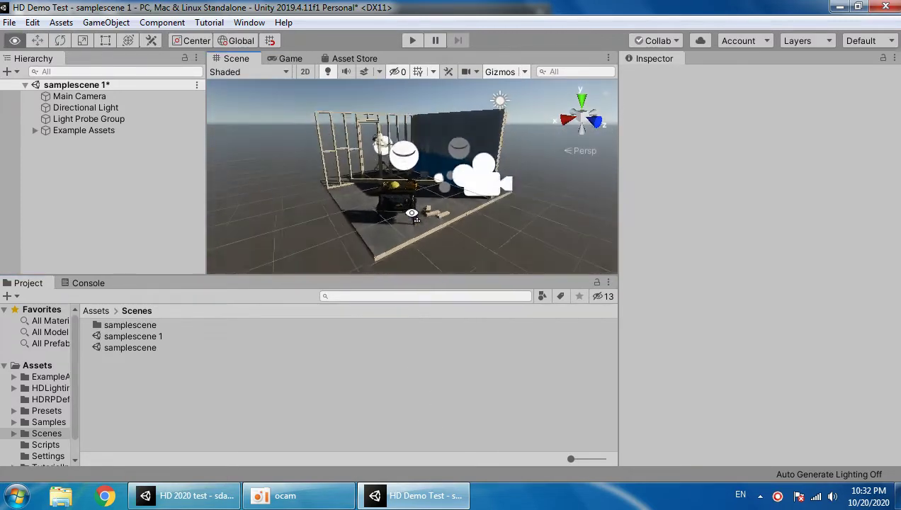
alt+drag(413, 216, 397, 223)
click(249, 21)
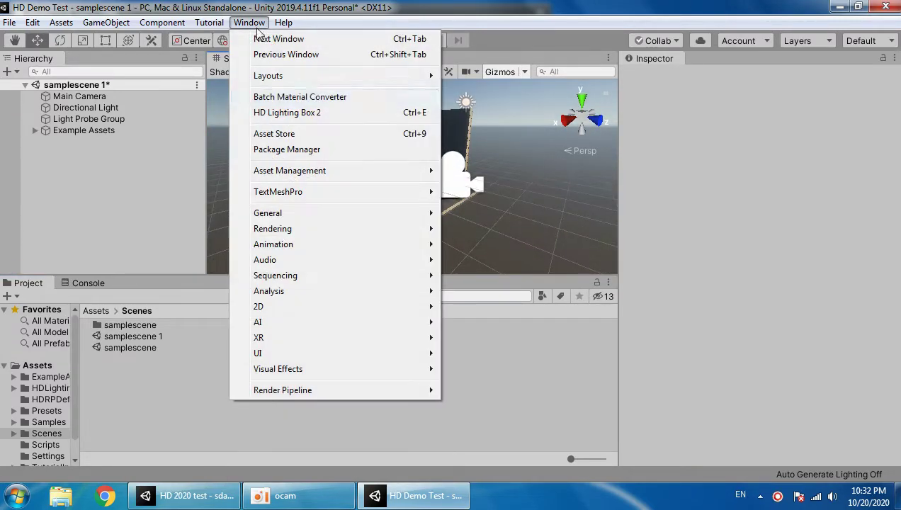
Create and save a new lighting profile in HD Lighting Box 2
click(317, 115)
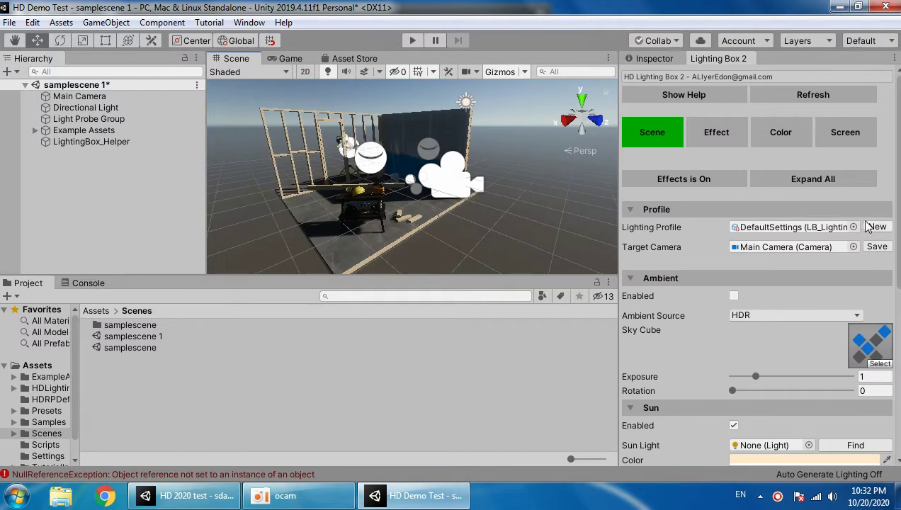
click(875, 226)
click(458, 375)
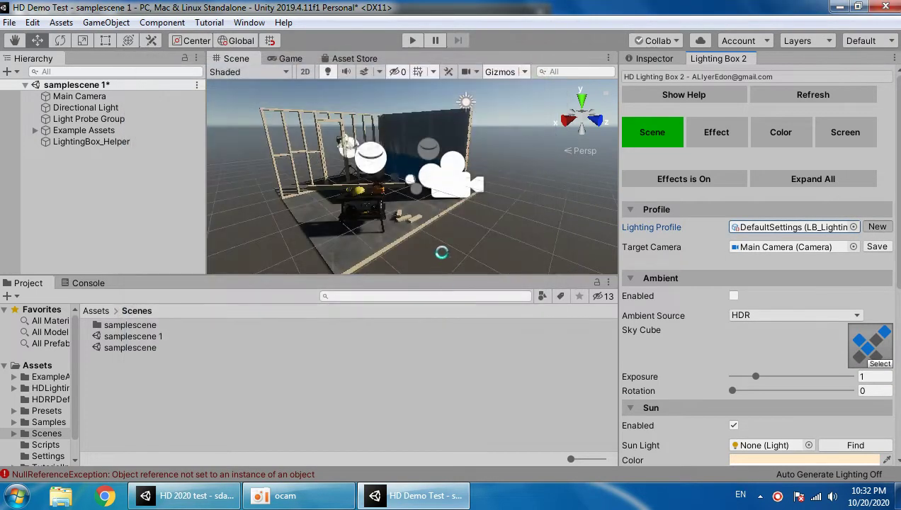
Clear the Console errors and open the Lighting window
click(88, 283)
click(12, 296)
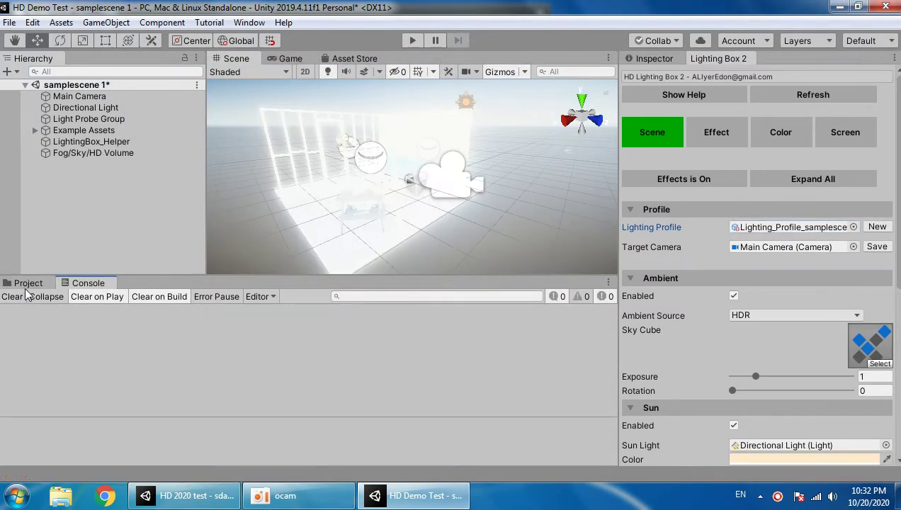
click(29, 283)
scroll(744, 240, down, 2)
scroll(744, 240, down, 3)
click(753, 401)
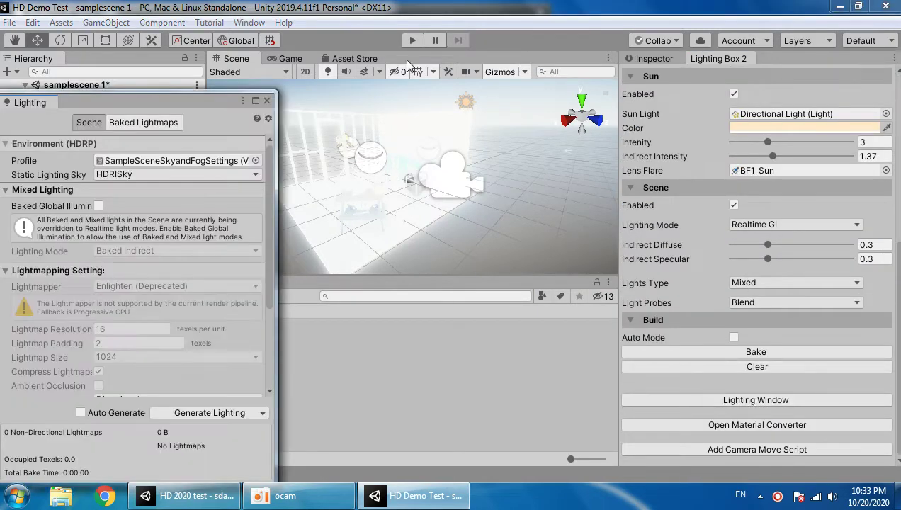
Open the Lighting Settings window and make it taller
click(253, 24)
mouse_move(299, 228)
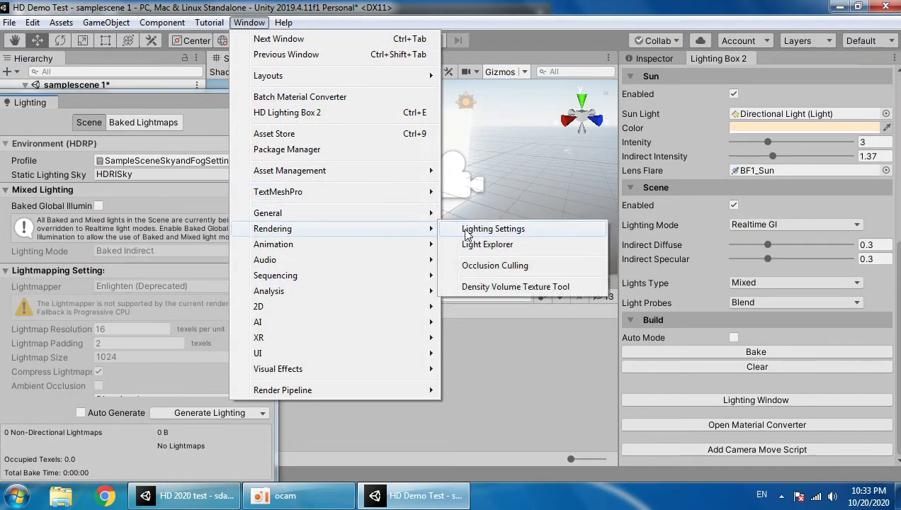
click(471, 230)
drag(171, 97, 322, 56)
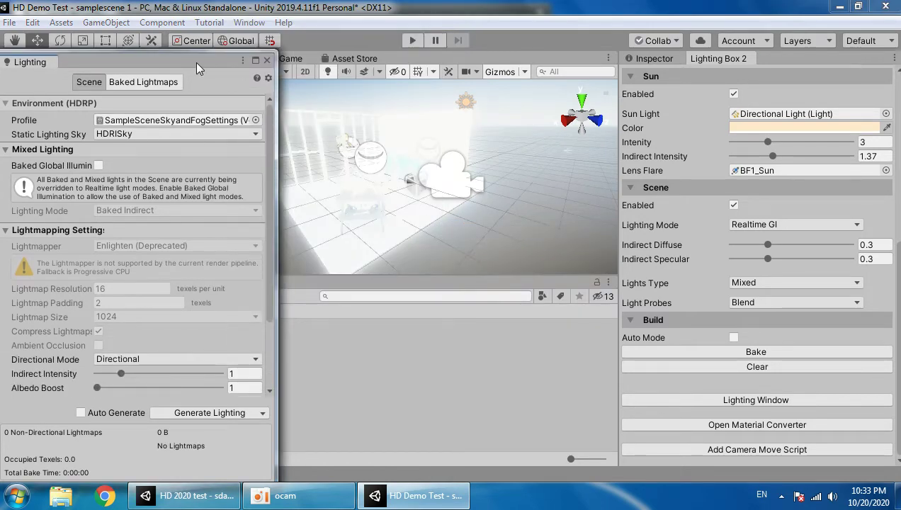
drag(198, 69, 530, 75)
scroll(757, 178, up, 4)
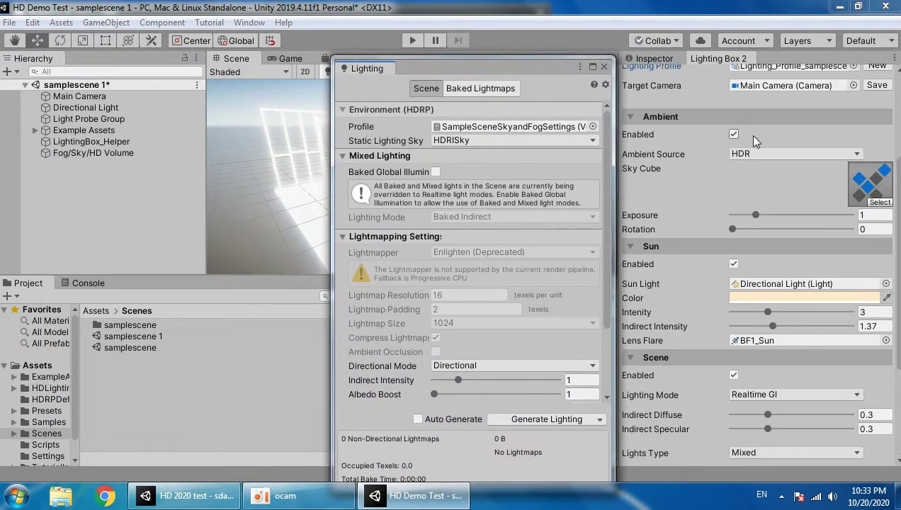
scroll(754, 140, up, 2)
Assign Volume_Profile_samplescene 1 as the environment profile with HDRISky as static lighting sky
click(786, 107)
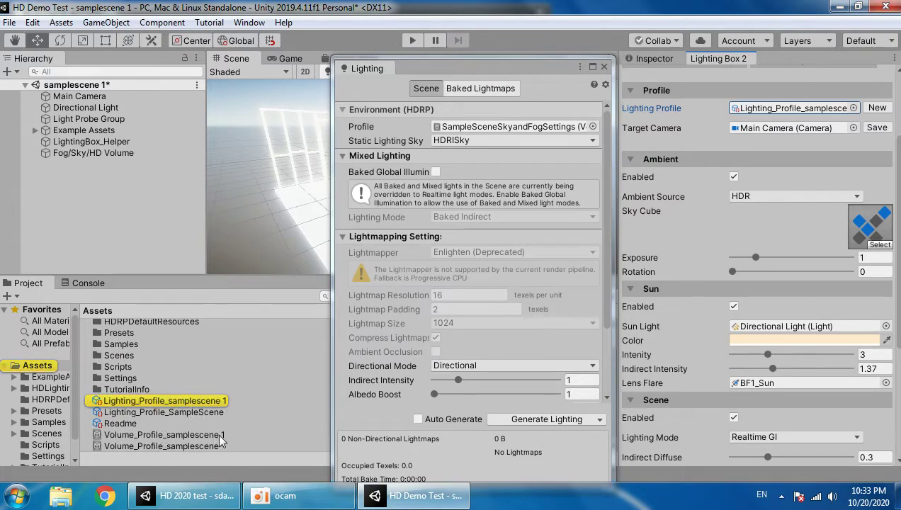
drag(219, 436, 467, 127)
click(477, 140)
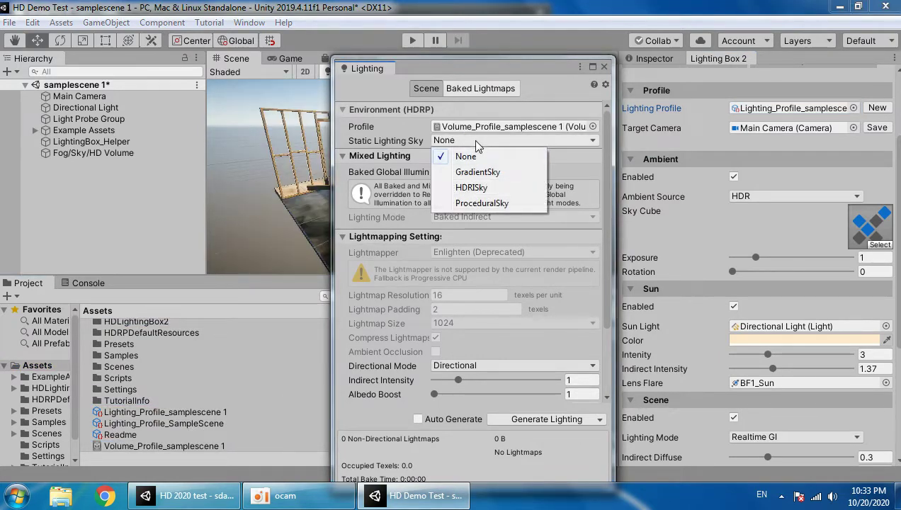
click(477, 187)
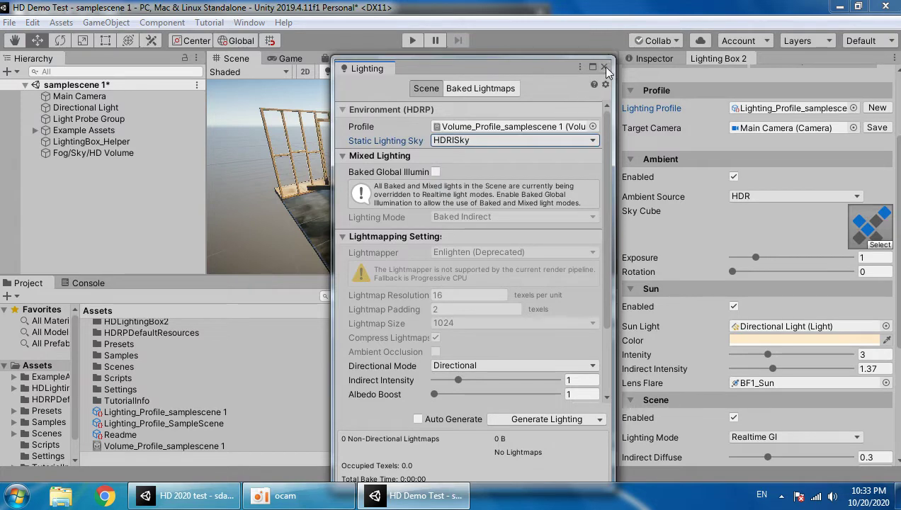
click(604, 67)
scroll(393, 186, down, 3)
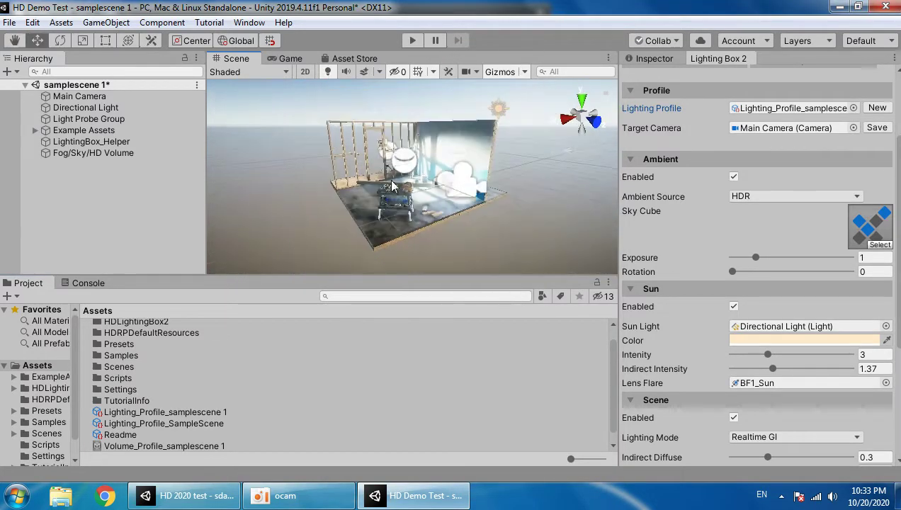
scroll(700, 252, up, 3)
drag(616, 149, 577, 146)
Toggle the lighting effects and lower ambient exposure to 0.65
click(622, 182)
click(645, 182)
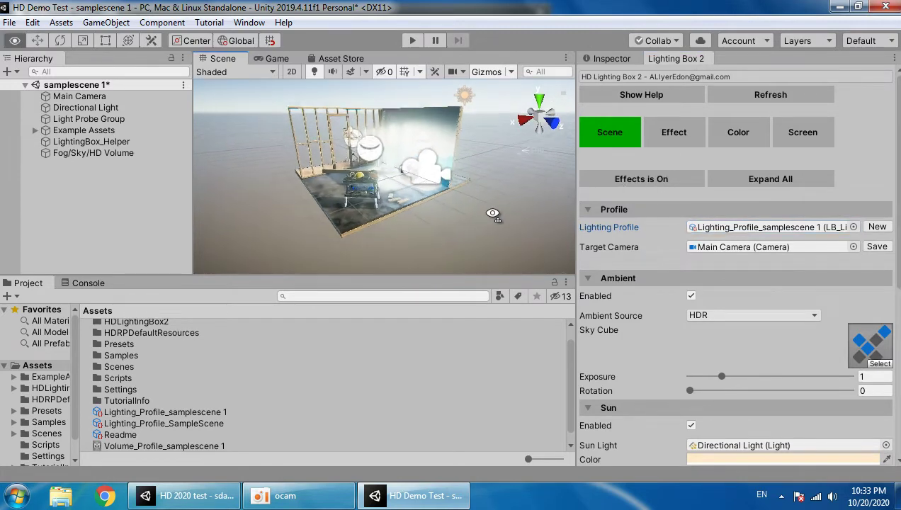
scroll(644, 227, down, 3)
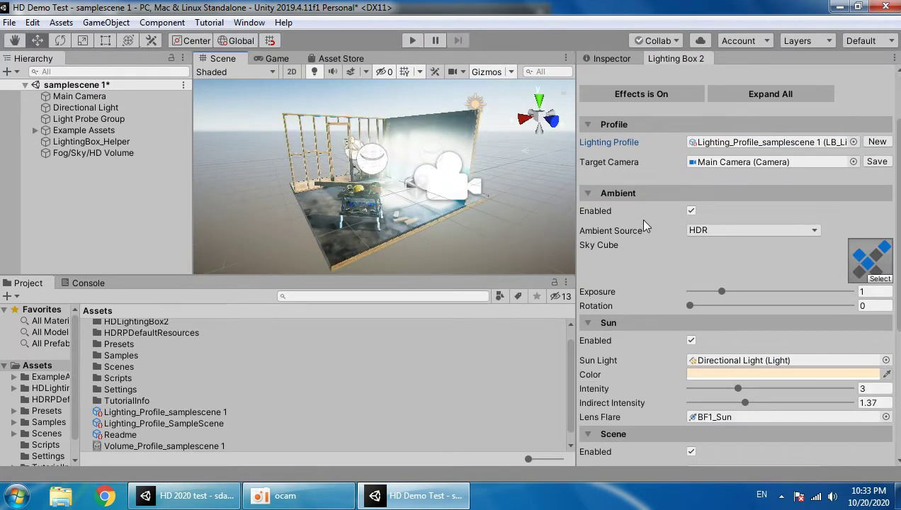
click(711, 292)
drag(711, 292, 711, 292)
scroll(730, 294, down, 3)
scroll(741, 296, down, 3)
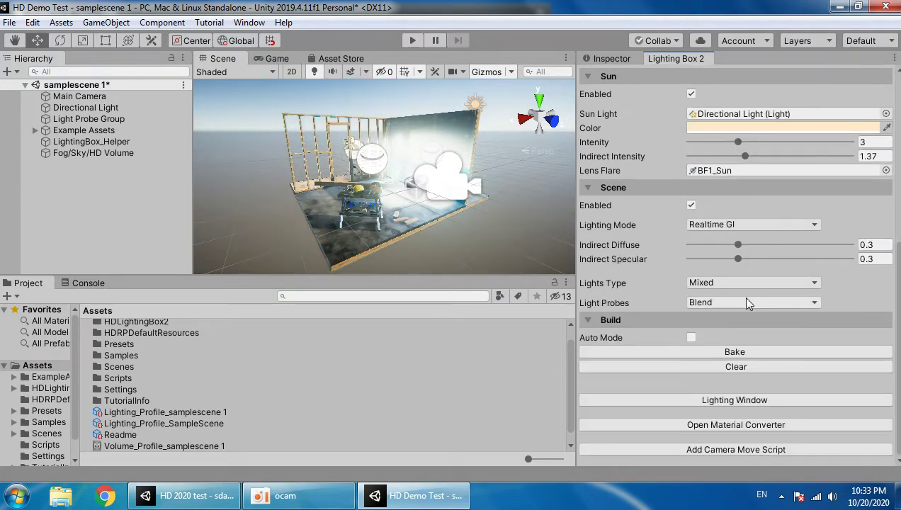
Keep Realtime GI lighting mode, make all lights Realtime, and hold exposure at 0.65
click(710, 225)
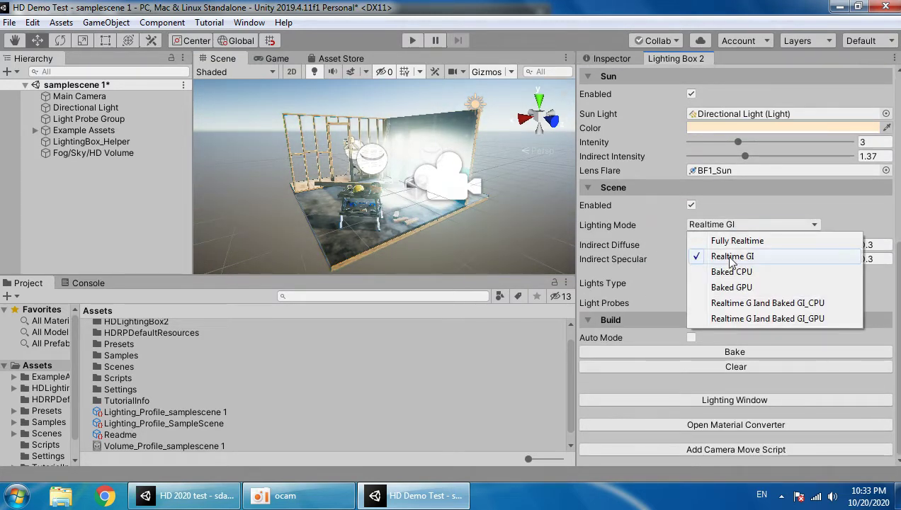
click(734, 257)
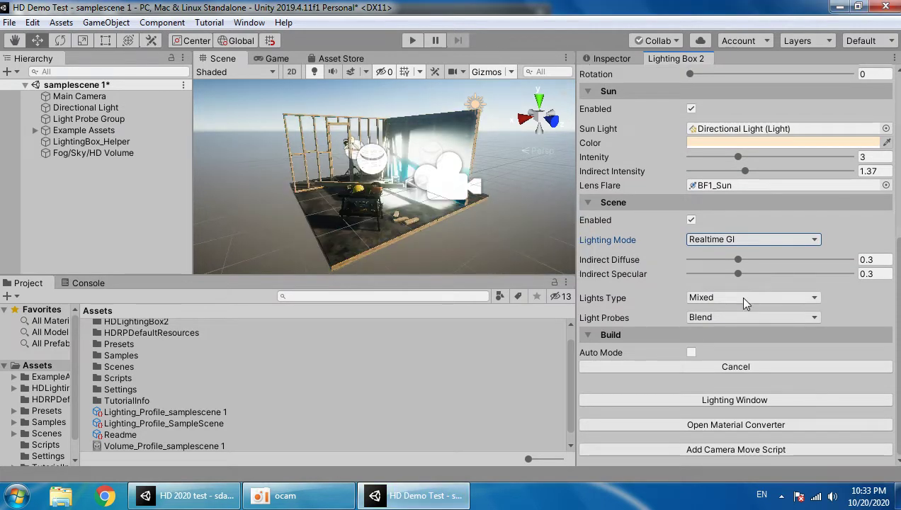
click(738, 295)
click(740, 329)
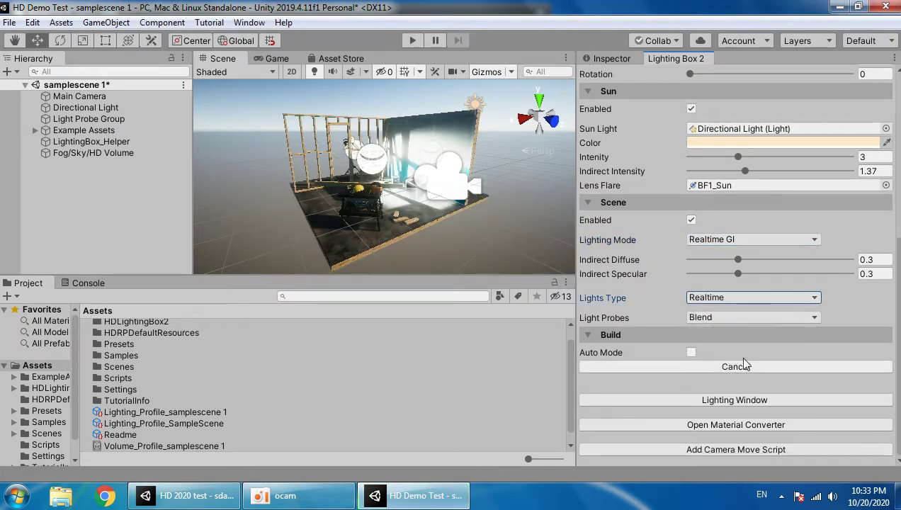
alt+drag(484, 198, 354, 191)
scroll(661, 263, up, 2)
scroll(713, 238, up, 3)
drag(711, 188, 713, 188)
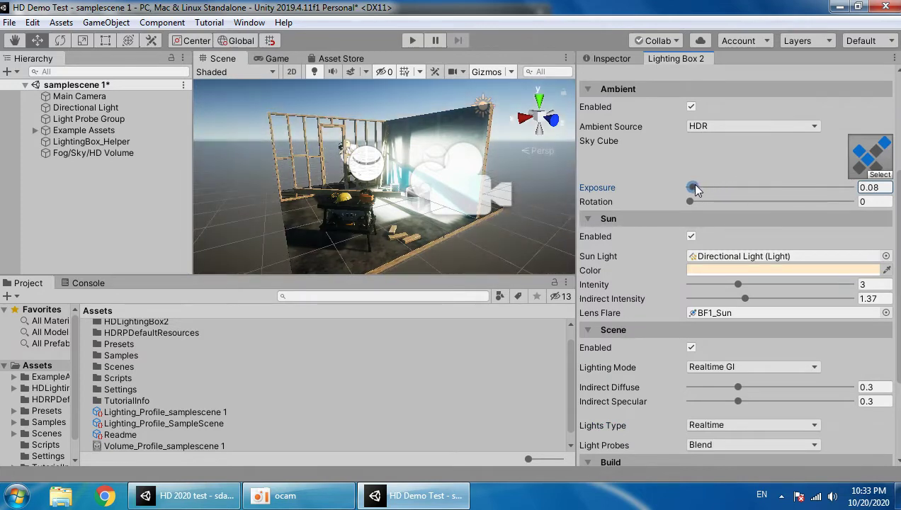
scroll(722, 215, down, 2)
Mark Example Assets and all its children as static
click(419, 148)
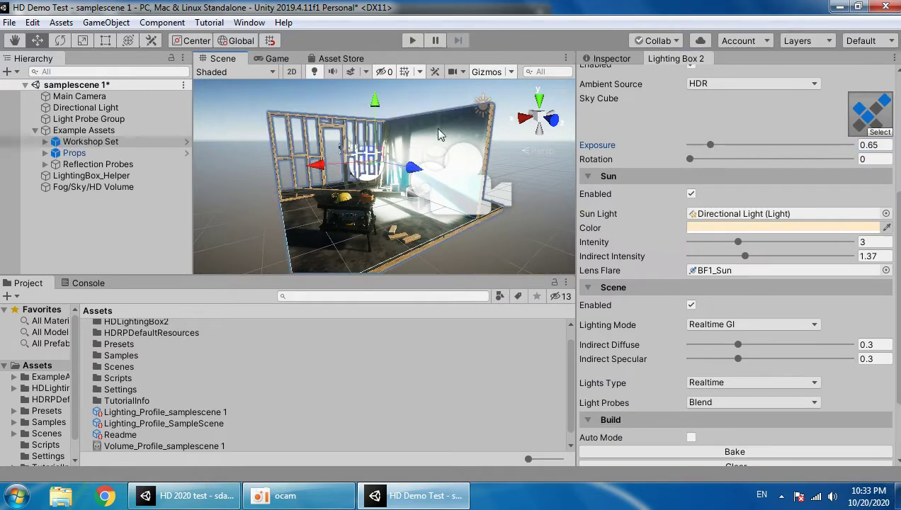
click(597, 62)
click(142, 132)
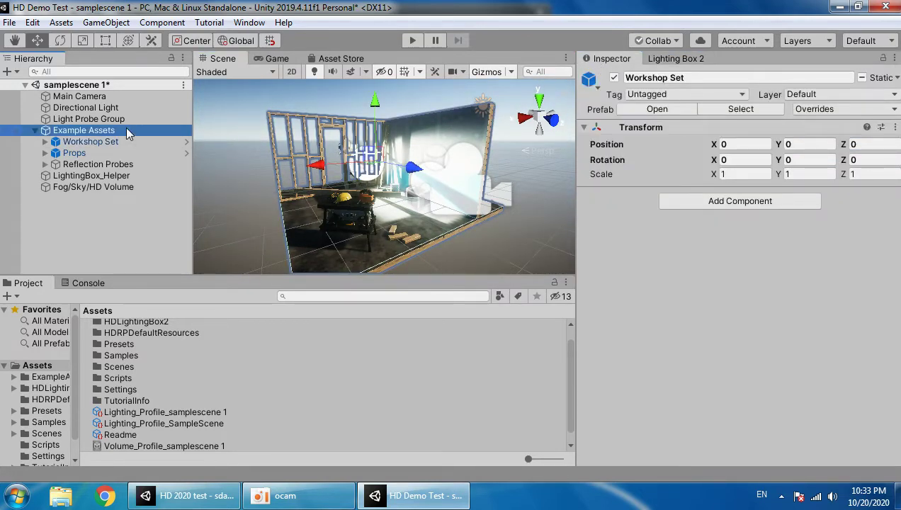
click(862, 78)
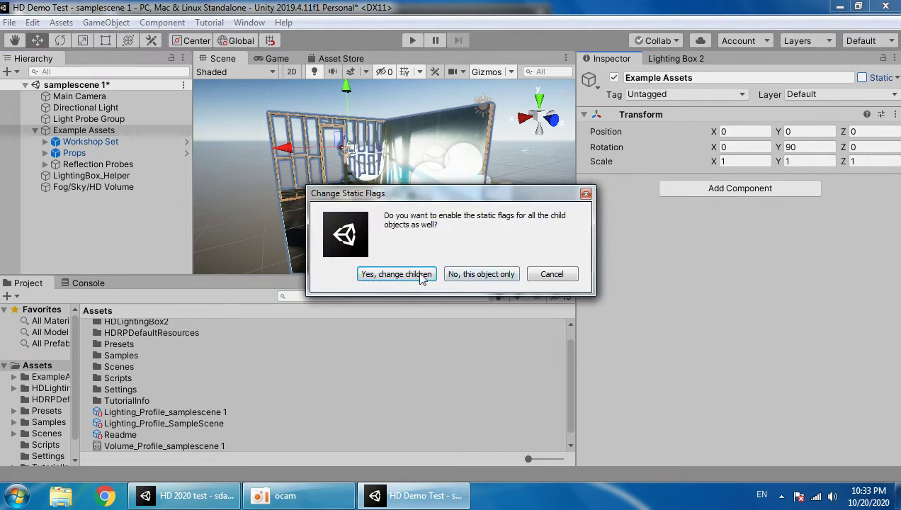
click(395, 274)
click(676, 58)
scroll(694, 323, down, 3)
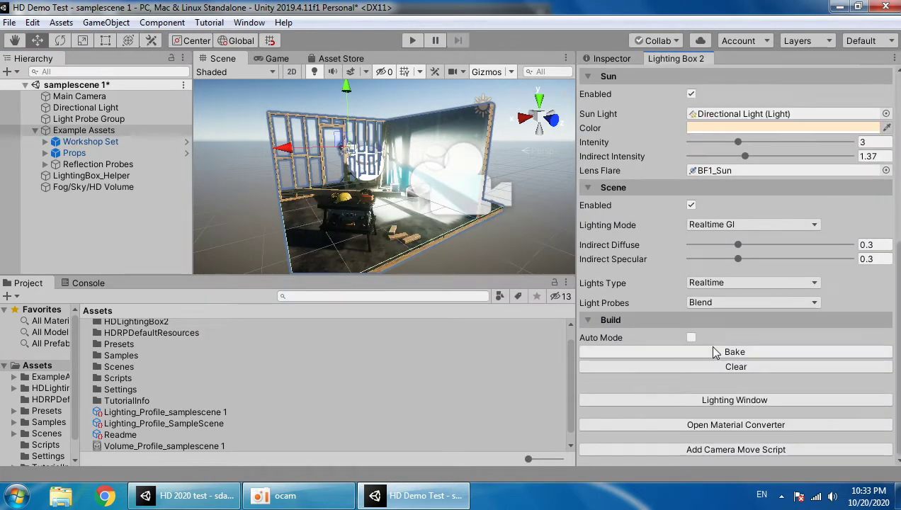
Bake the lighting, then set Indirect Diffuse to 0.203 and Sun Intensity to 6.7
click(715, 352)
alt+drag(262, 161, 339, 198)
drag(736, 259, 751, 259)
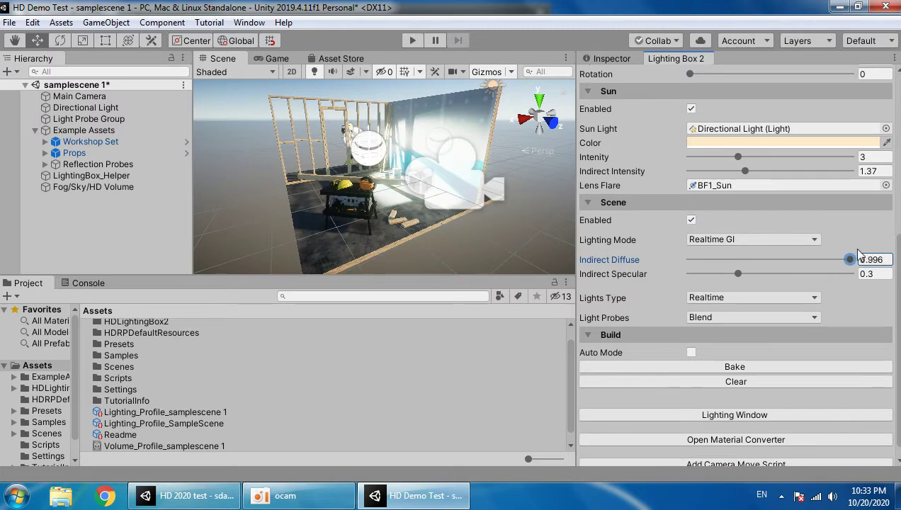
mouse_move(749, 255)
mouse_down()
mouse_move(755, 243)
mouse_move(692, 250)
mouse_up()
mouse_move(428, 170)
alt+mouse_down()
mouse_move(401, 197)
mouse_move(461, 184)
alt+mouse_up()
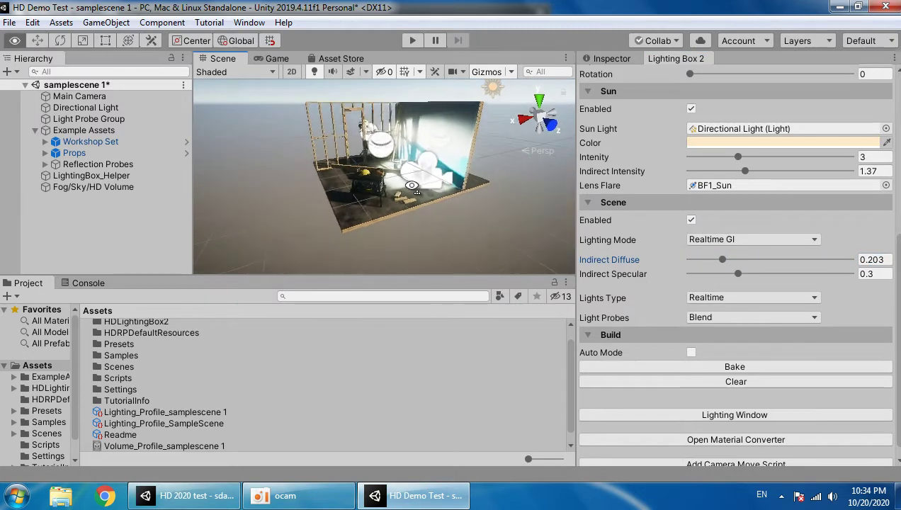
drag(738, 157, 798, 163)
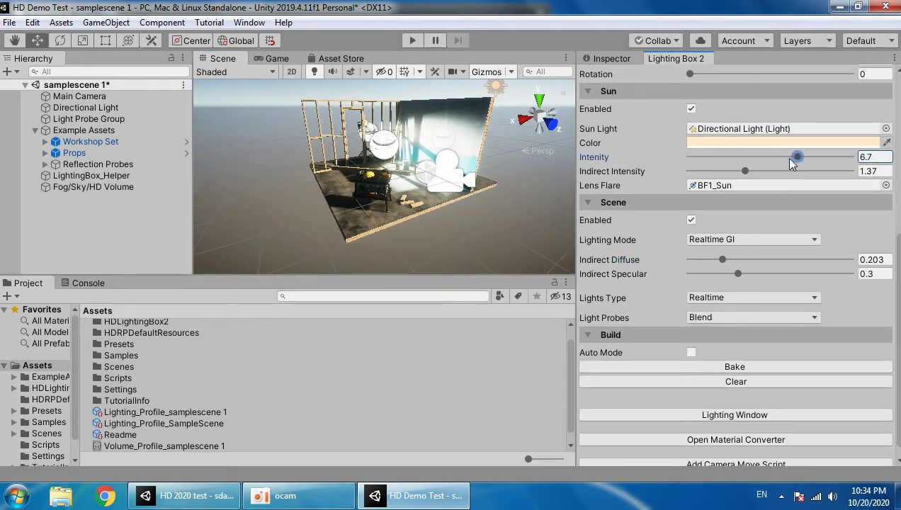
alt+drag(397, 177, 453, 163)
Find the Spot Light via a 'spot' search and set its intensity to 100 lumen
key(ctrl+f)
text(spot)
click(122, 97)
click(102, 72)
key(BackSpace)
key(BackSpace)
key(BackSpace)
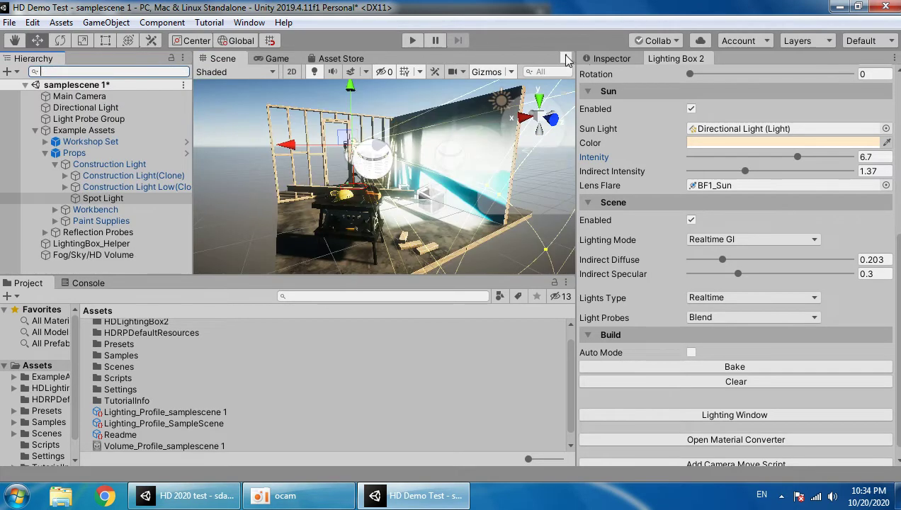
click(605, 58)
click(742, 366)
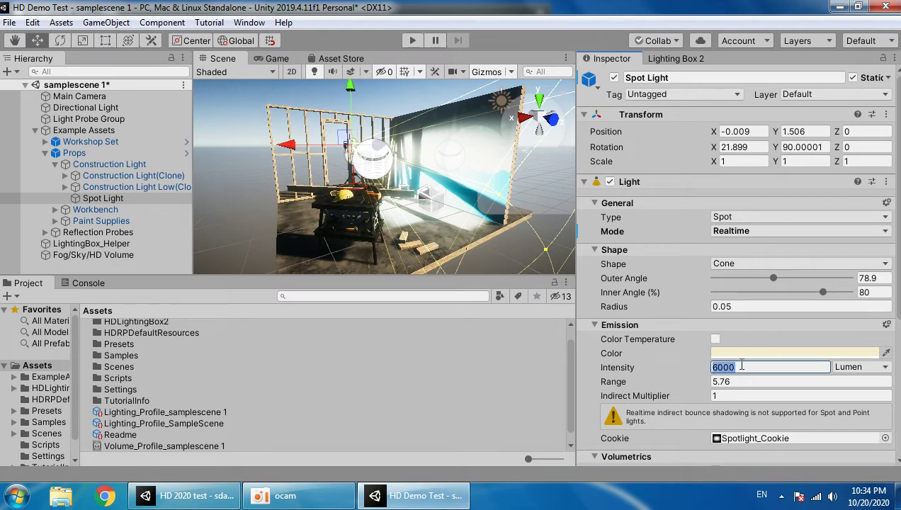
text(100)
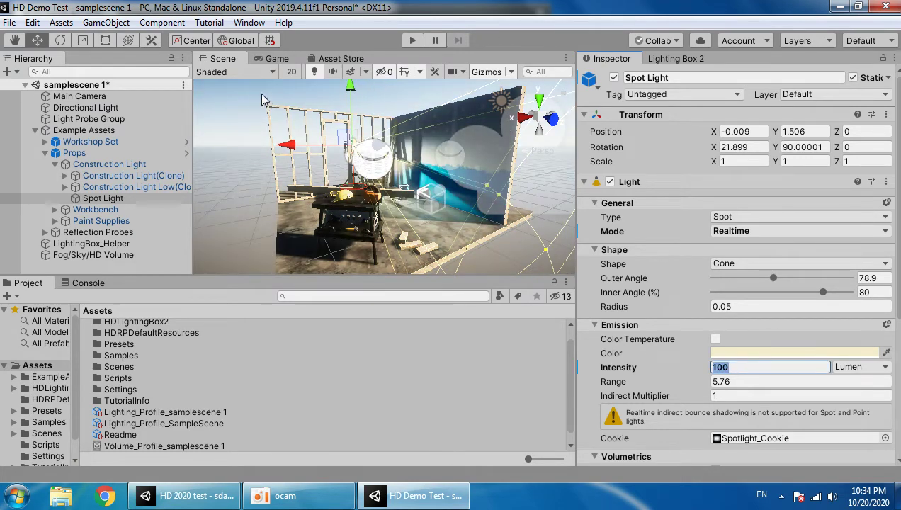
click(266, 101)
scroll(283, 163, down, 5)
mouse_move(283, 163)
alt+mouse_down()
mouse_move(339, 203)
mouse_move(396, 184)
alt+mouse_up()
Preview the Game view at 1080 (1920x1080)
click(290, 58)
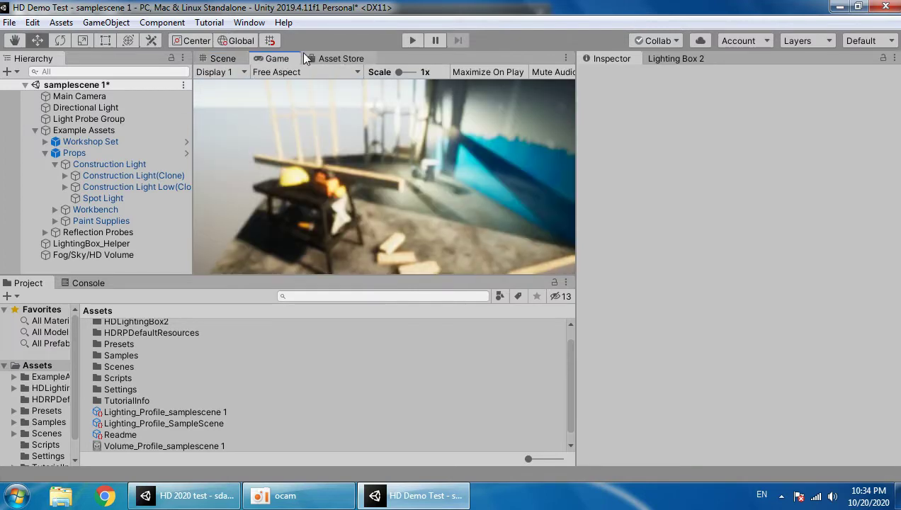
click(354, 72)
click(316, 215)
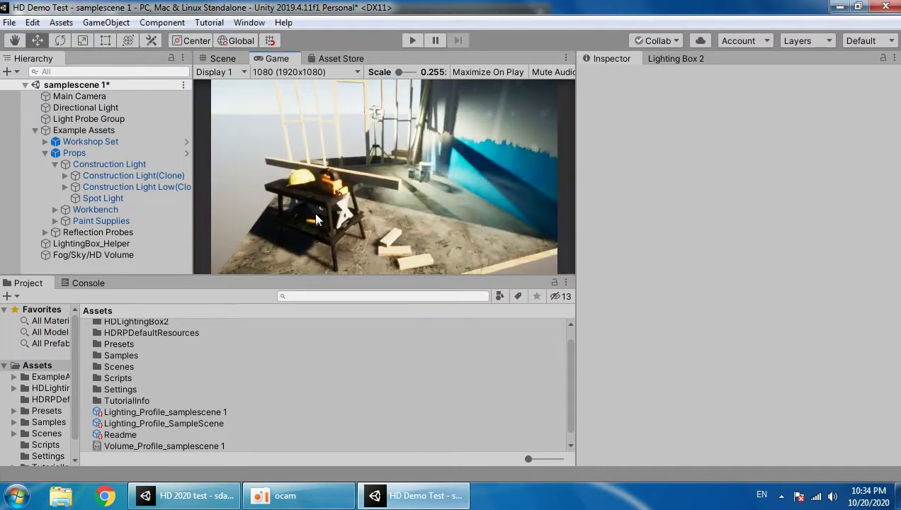
click(659, 61)
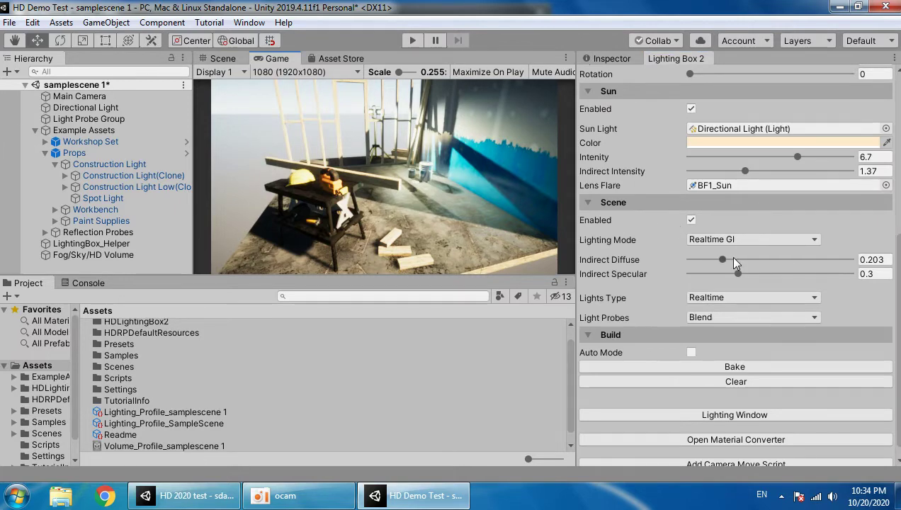
Set Indirect Diffuse to 0.313 and ambient Exposure to 0.36 in Lighting Box 2
mouse_move(722, 259)
mouse_down()
mouse_move(682, 259)
mouse_move(740, 259)
mouse_up()
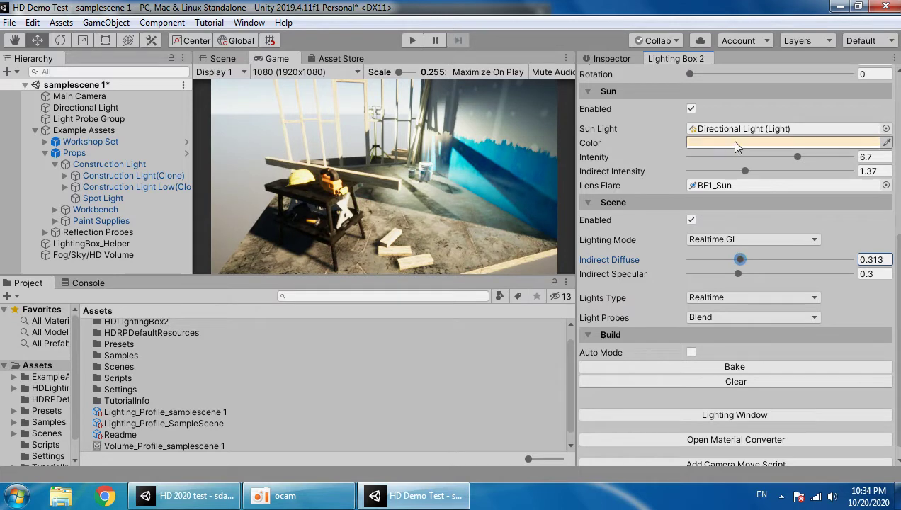
scroll(736, 156, up, 3)
mouse_move(718, 145)
mouse_down()
mouse_move(759, 144)
mouse_move(699, 144)
mouse_up()
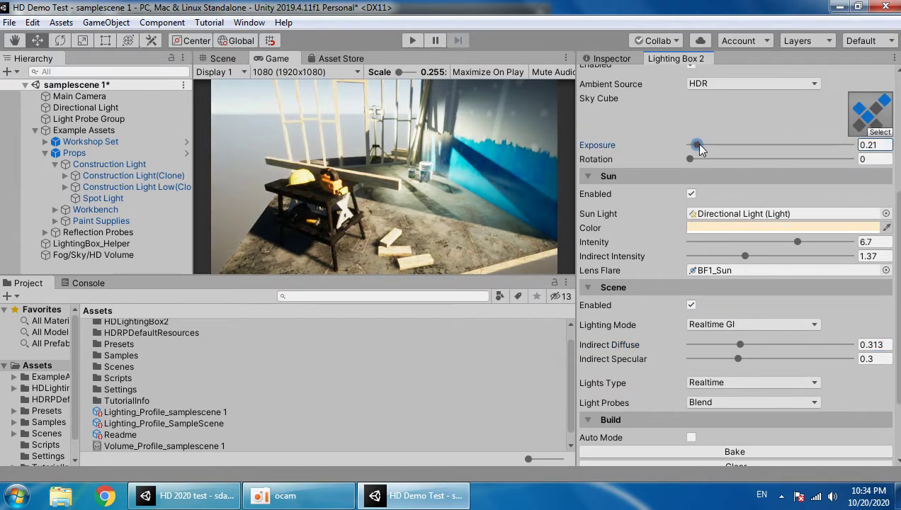
click(222, 58)
alt+drag(267, 103, 311, 160)
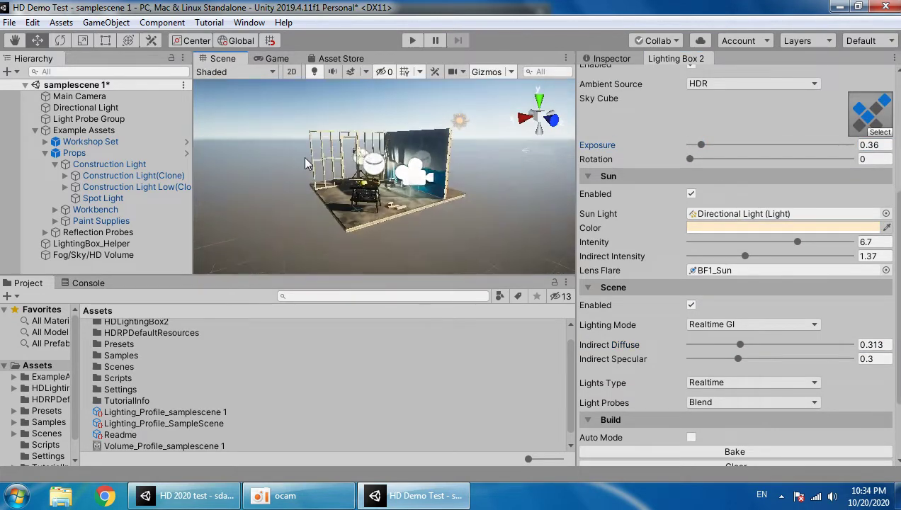
Hide the 3D gizmo icons in the Scene view
click(454, 71)
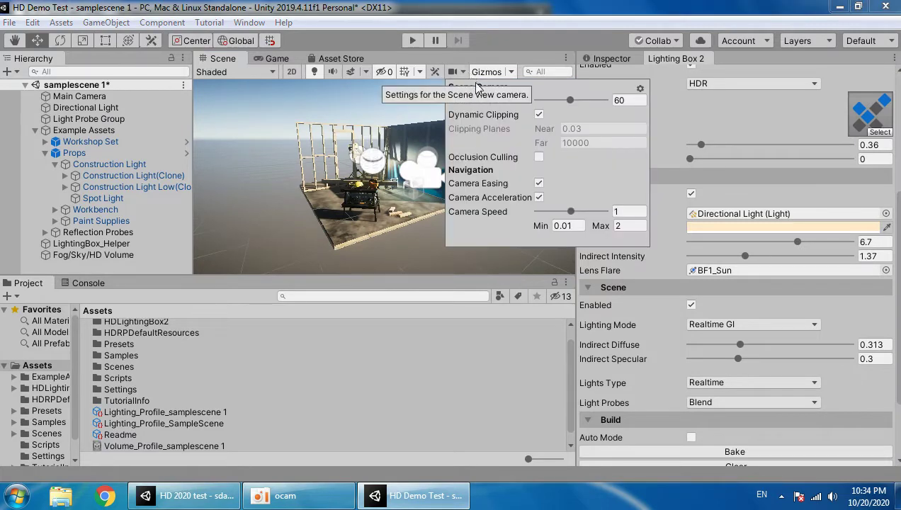
click(402, 70)
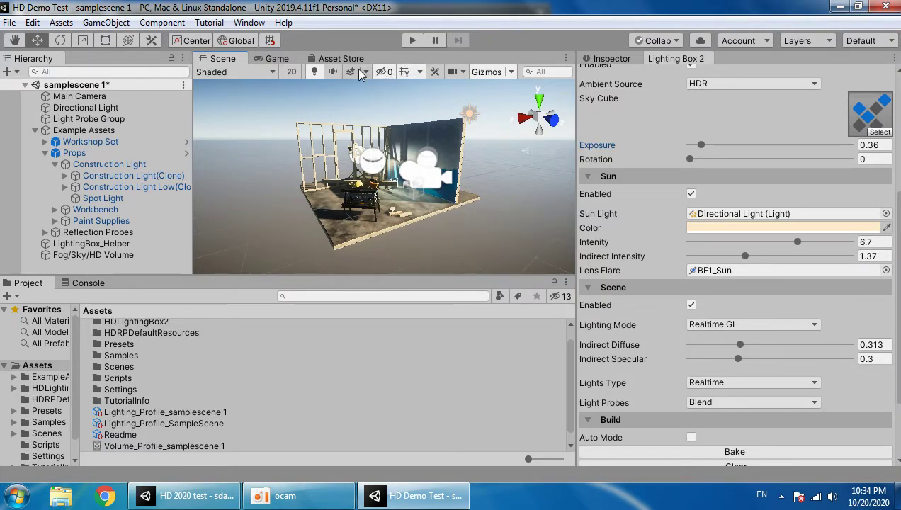
click(509, 73)
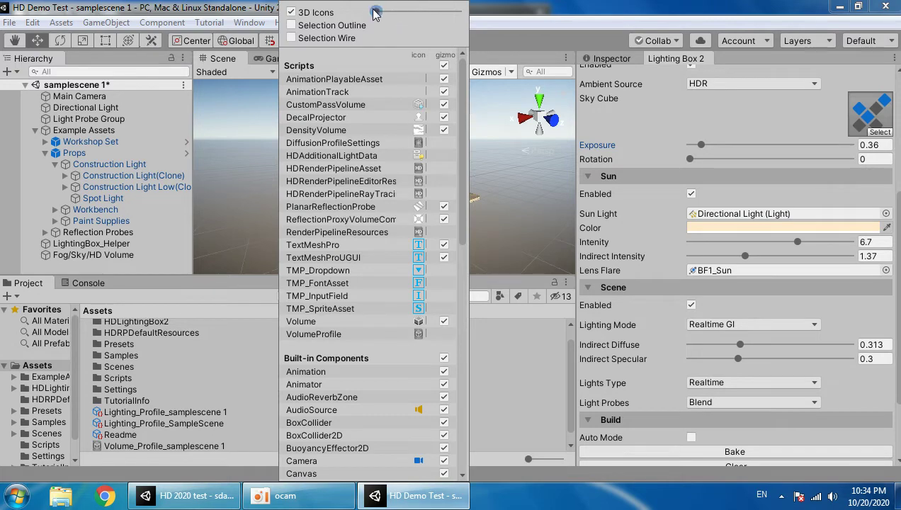
click(495, 170)
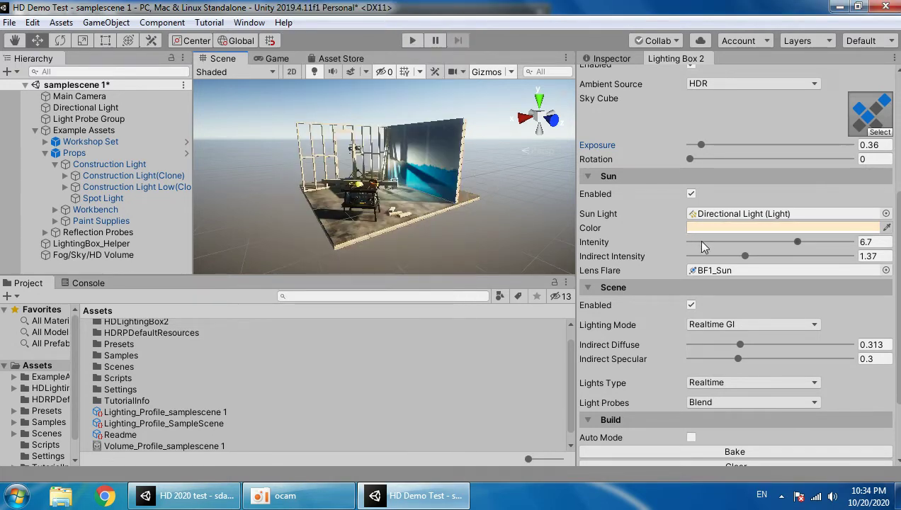
Lower Sun Intensity to 5.37 and Indirect Intensity to 1.19
mouse_move(785, 243)
mouse_down()
mouse_move(776, 242)
mouse_move(803, 259)
mouse_up()
scroll(740, 283, down, 3)
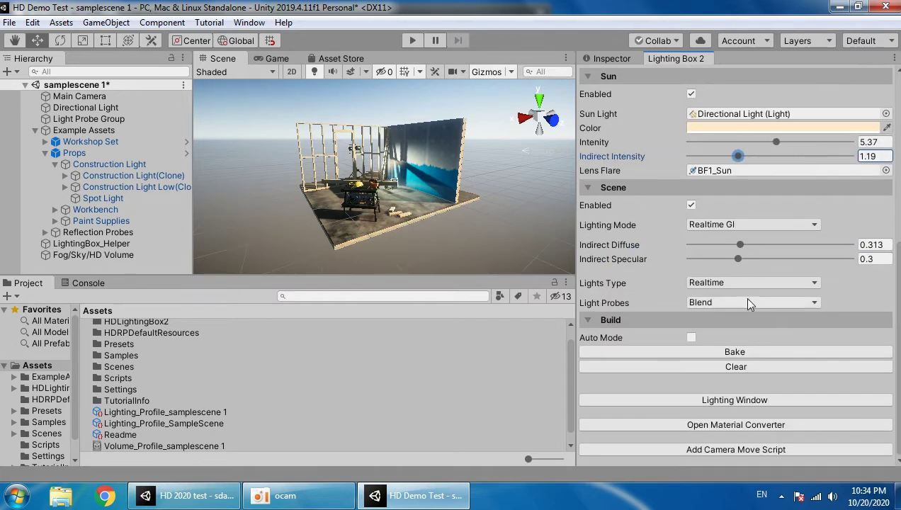
scroll(729, 273, up, 3)
scroll(716, 211, up, 10)
click(676, 136)
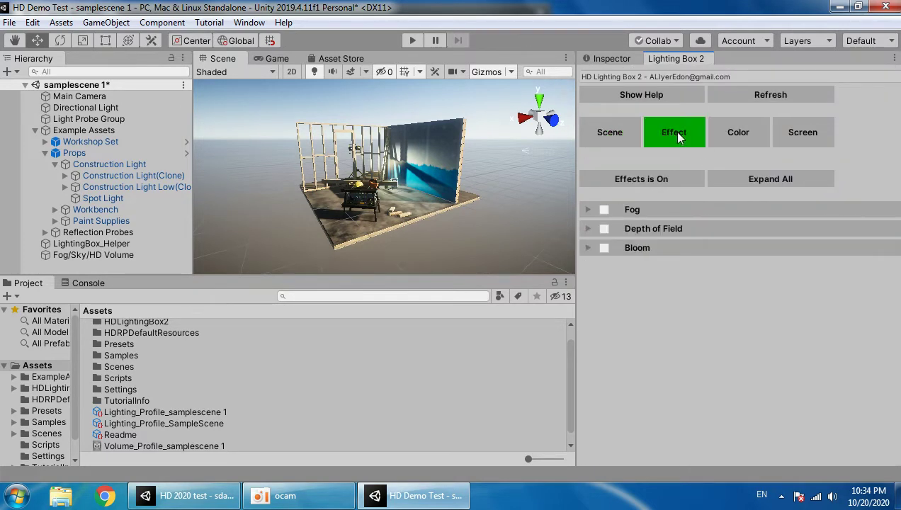
Enable the fog and push its attenuation distance to maximum
click(651, 207)
click(604, 210)
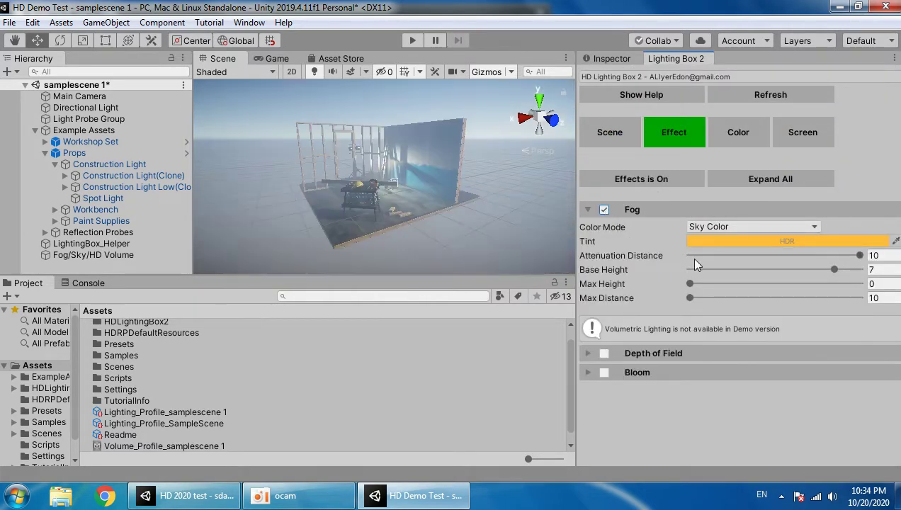
drag(767, 255, 859, 255)
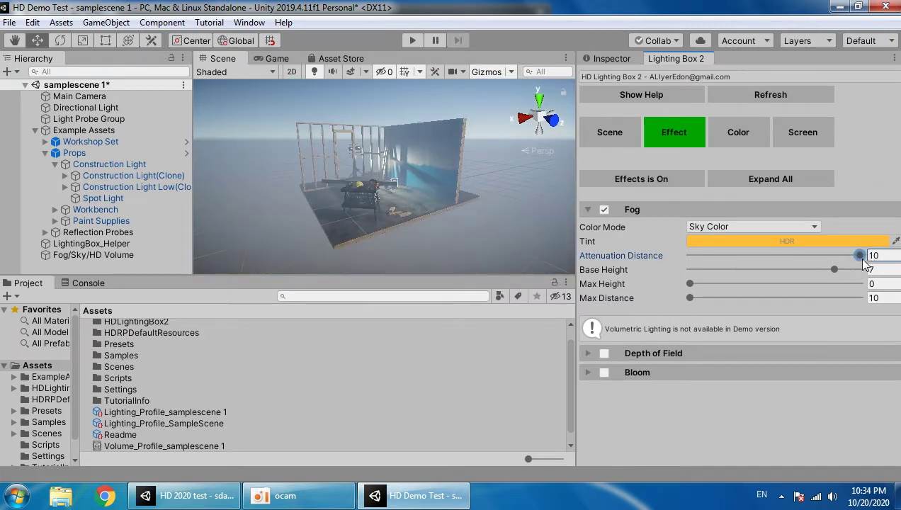
Set the fog Color Mode to Constant Color with an orange-brown colour
click(715, 227)
click(715, 239)
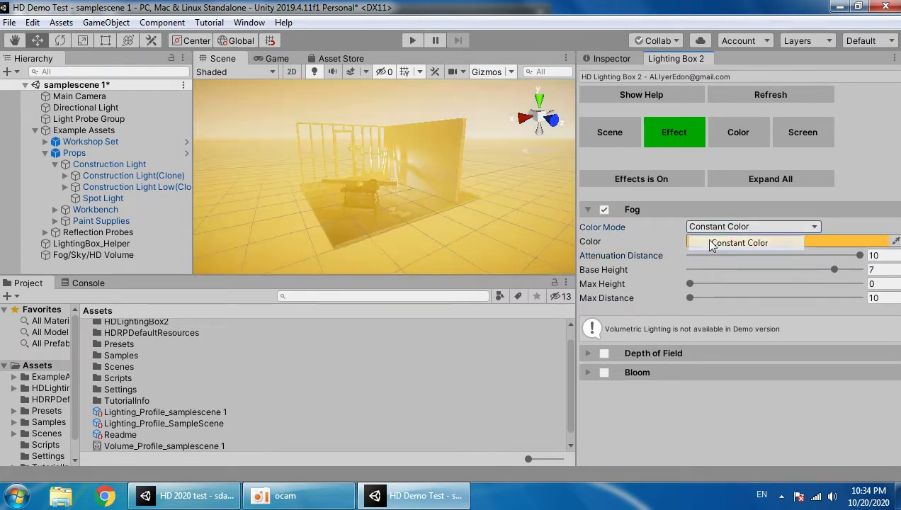
click(722, 241)
drag(344, 75, 592, 45)
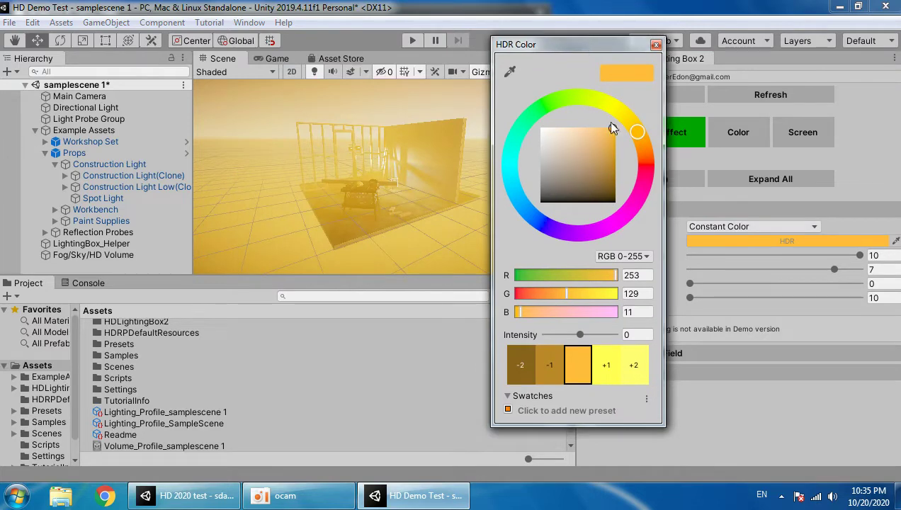
drag(637, 126, 645, 170)
drag(581, 173, 599, 189)
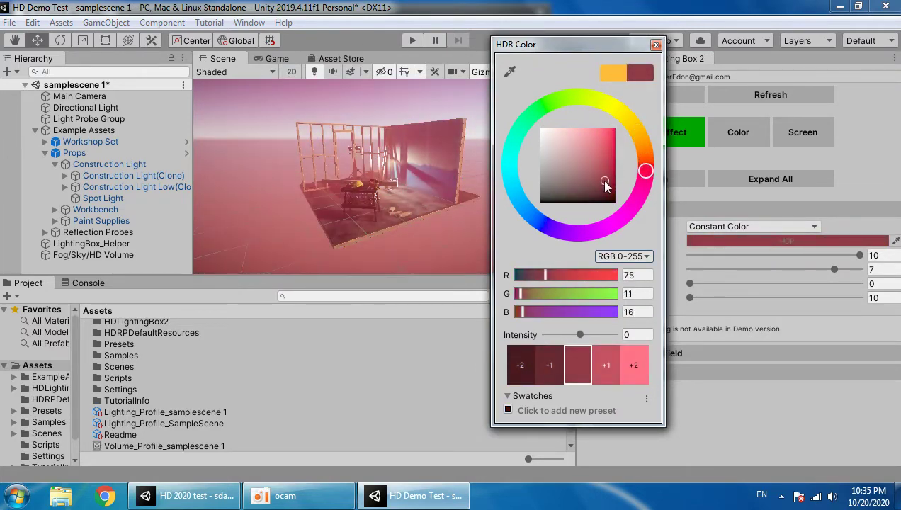
drag(645, 170, 645, 149)
click(379, 185)
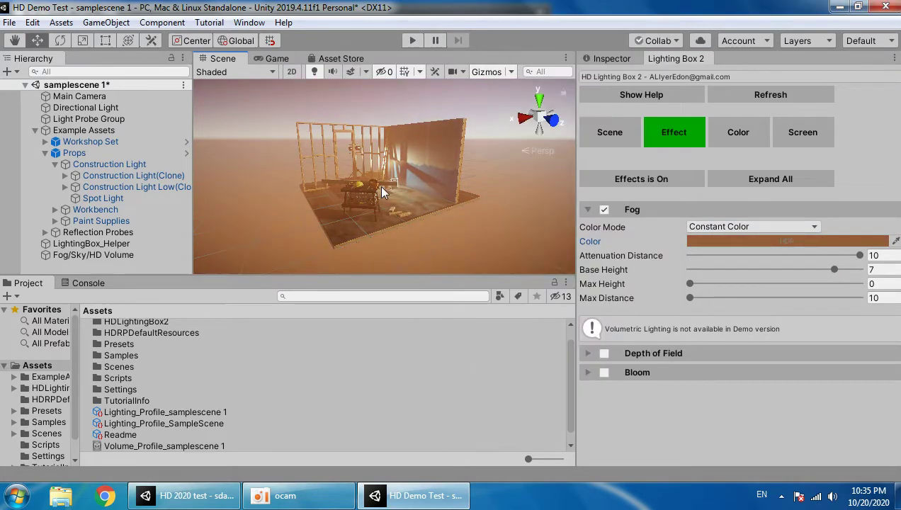
Set fog base height to 4.42 and max distance to 135, with attenuation 10 and max height 0
right_drag(379, 185, 349, 231)
scroll(354, 234, up, 5)
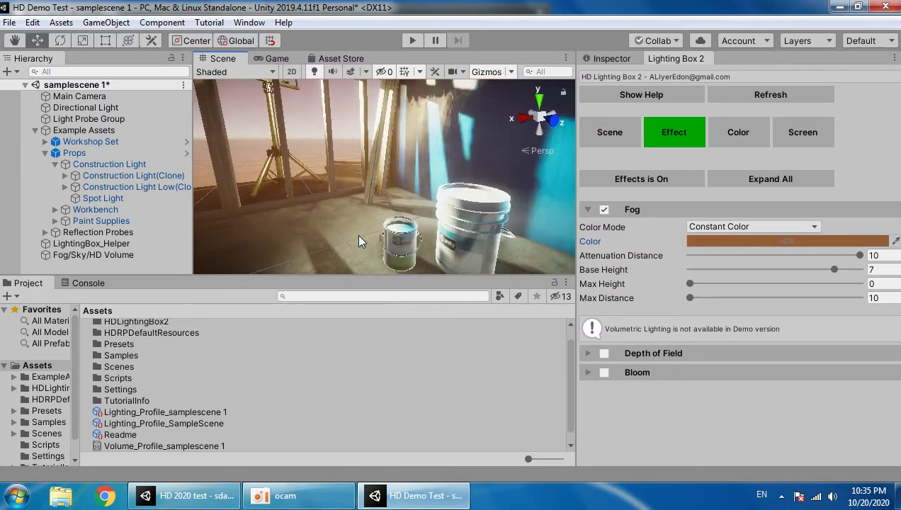
scroll(358, 236, down, 5)
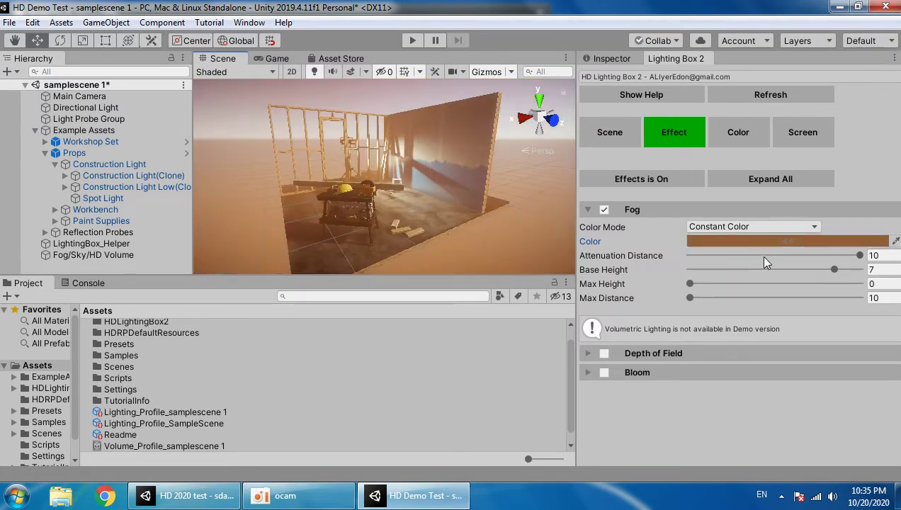
drag(764, 256, 861, 256)
mouse_move(690, 283)
mouse_down()
mouse_move(802, 284)
mouse_move(639, 288)
mouse_up()
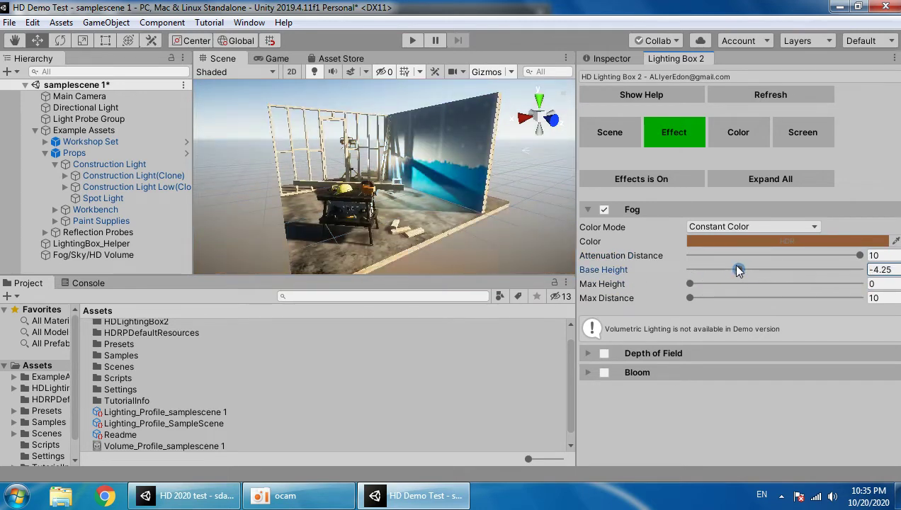
drag(791, 270, 812, 270)
drag(691, 297, 699, 298)
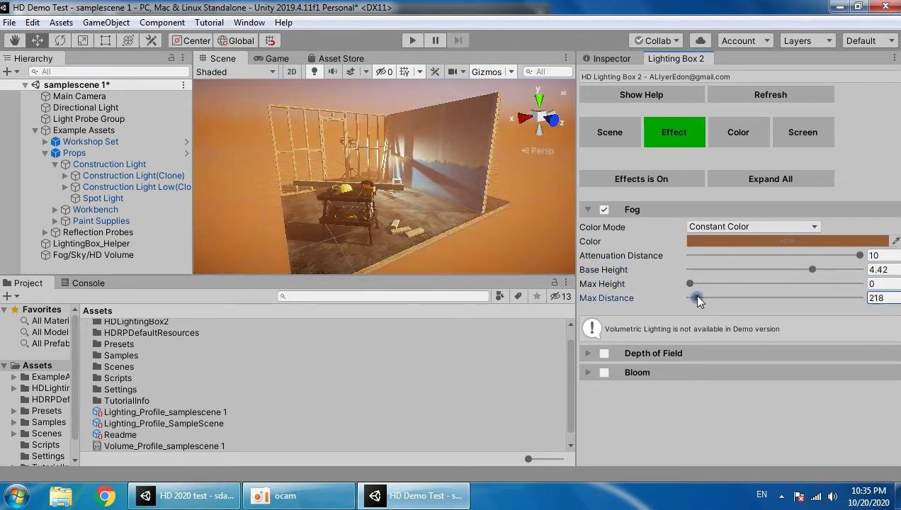
click(640, 353)
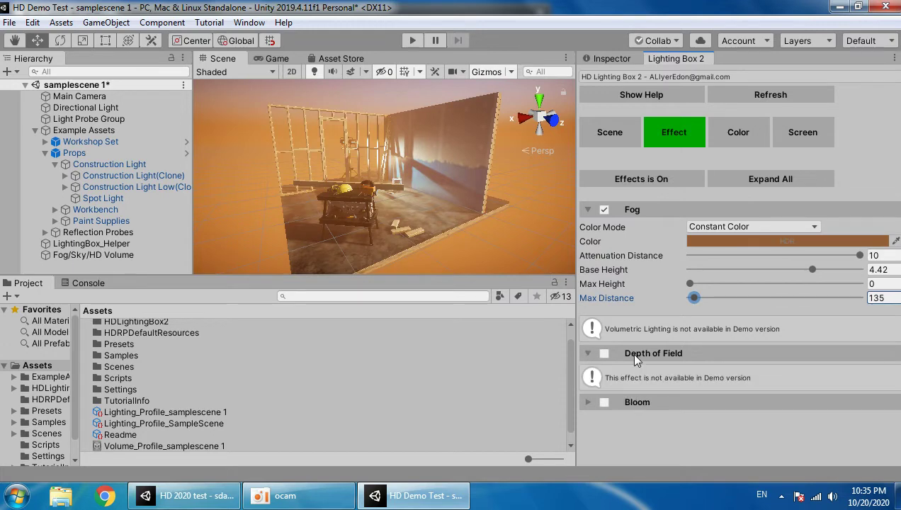
Turn off the fog, enable Bloom and set its threshold to 1.063
click(630, 401)
scroll(629, 392, down, 2)
click(604, 332)
click(603, 140)
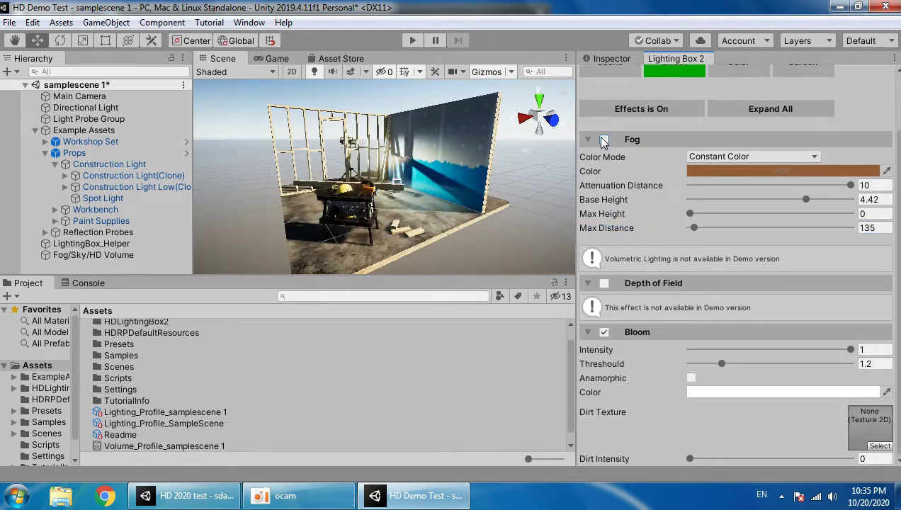
drag(747, 349, 853, 350)
mouse_move(722, 363)
mouse_down()
mouse_move(795, 353)
mouse_move(677, 362)
mouse_up()
Set colour grading exposure to 0.71, contrast to 0.621 and gamma to 0.267
scroll(694, 256, up, 5)
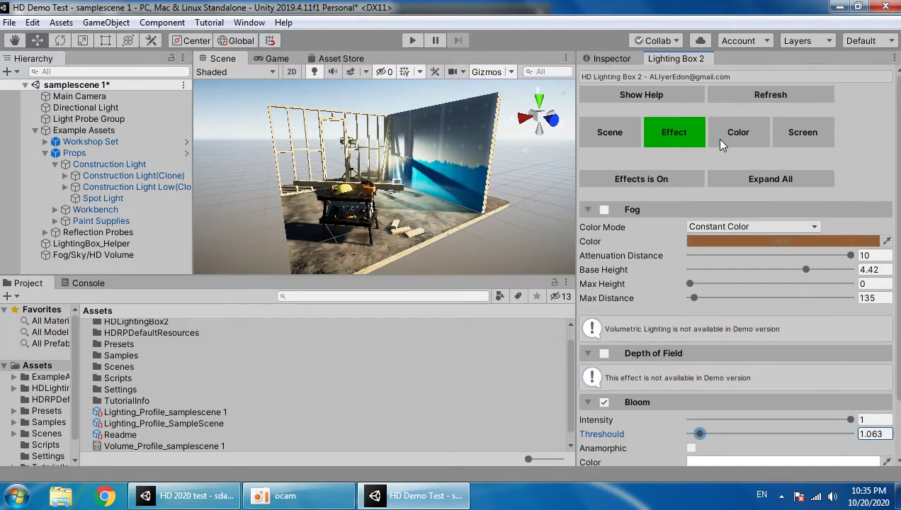
click(721, 144)
mouse_move(742, 253)
mouse_down()
mouse_move(788, 246)
mouse_move(731, 259)
mouse_move(794, 260)
mouse_up()
mouse_move(793, 342)
mouse_down()
mouse_move(752, 344)
mouse_move(851, 344)
mouse_move(795, 344)
mouse_up()
click(802, 133)
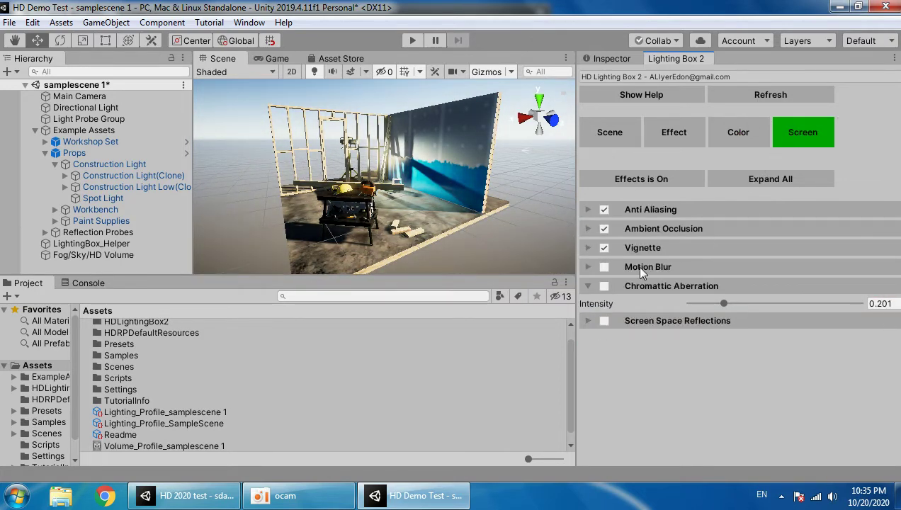
Raise the vignette intensity to 0.228 and expand the TAA Anti Aliasing settings
click(611, 250)
mouse_move(794, 270)
mouse_down()
mouse_move(854, 265)
mouse_move(845, 265)
mouse_up()
click(646, 230)
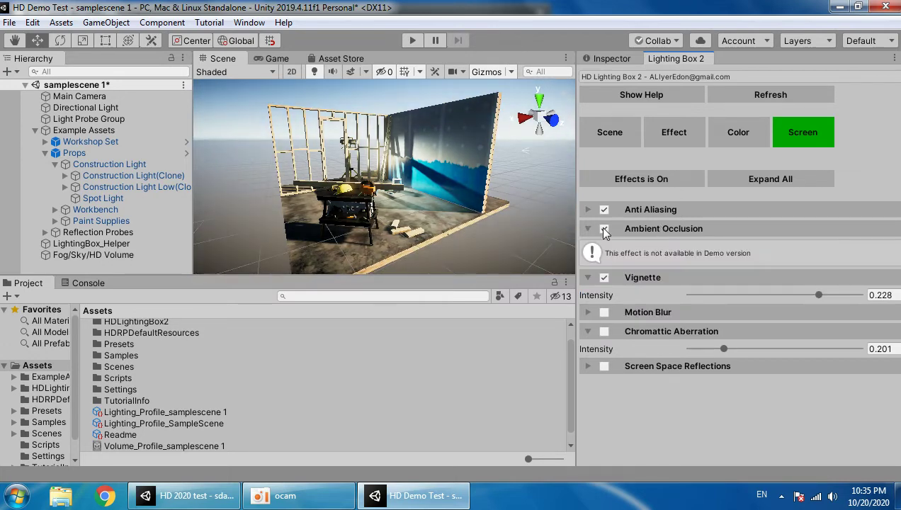
click(642, 211)
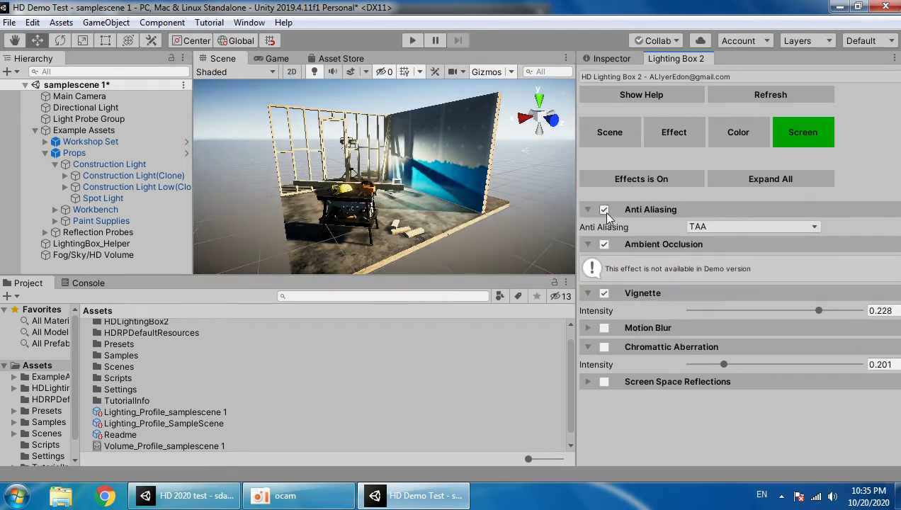
Try out chromatic aberration intensity, then leave chromatic aberration switched off
click(621, 330)
drag(726, 395, 768, 379)
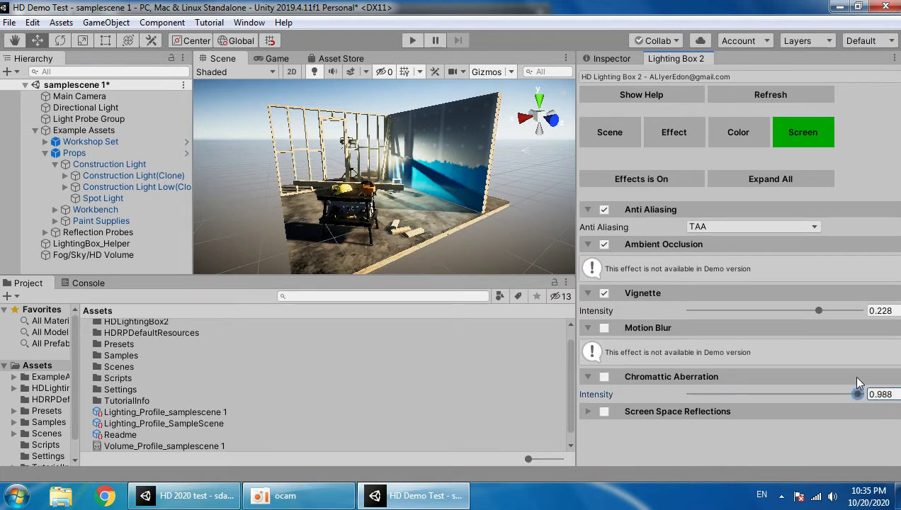
click(606, 377)
drag(771, 398, 742, 400)
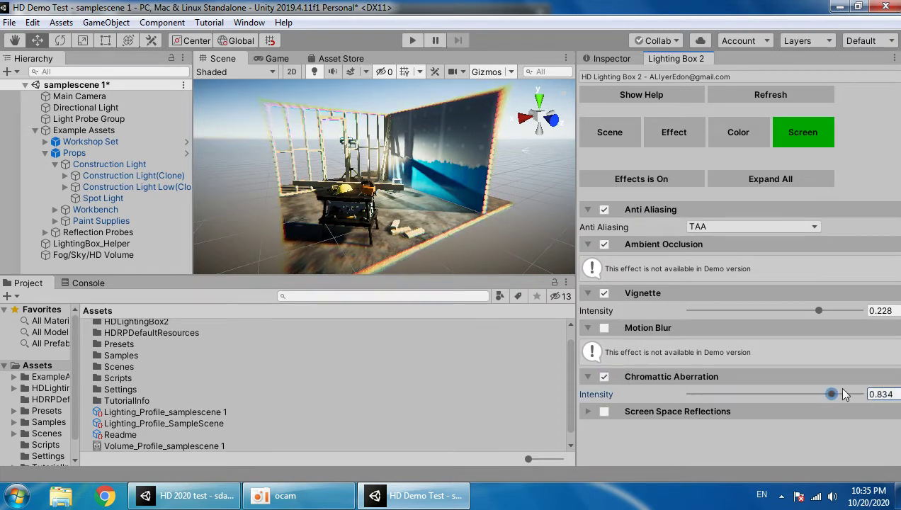
click(604, 377)
Orbit and pull back the view to see the whole workshop set
mouse_move(397, 184)
alt+mouse_down()
mouse_move(403, 223)
mouse_move(304, 213)
alt+mouse_up()
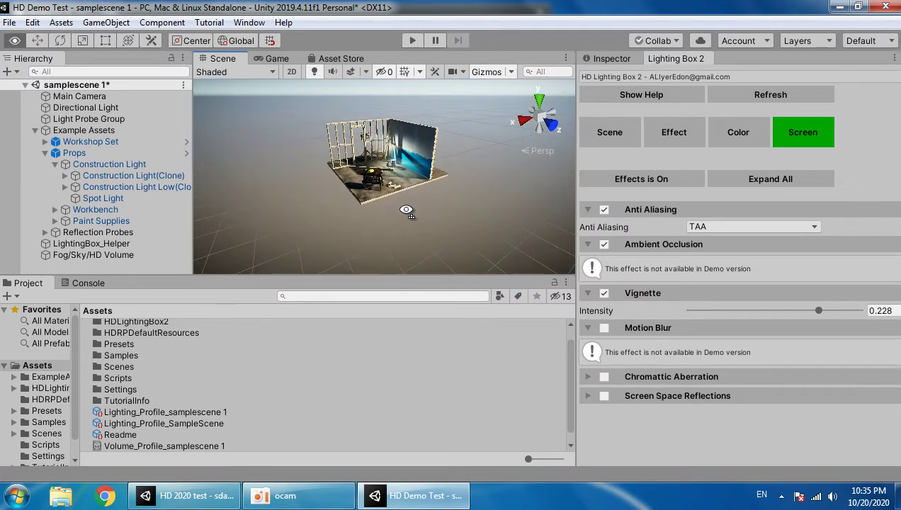
scroll(215, 215, up, 5)
mouse_move(212, 184)
alt+mouse_down()
mouse_move(257, 165)
mouse_move(381, 165)
mouse_move(408, 147)
alt+mouse_up()
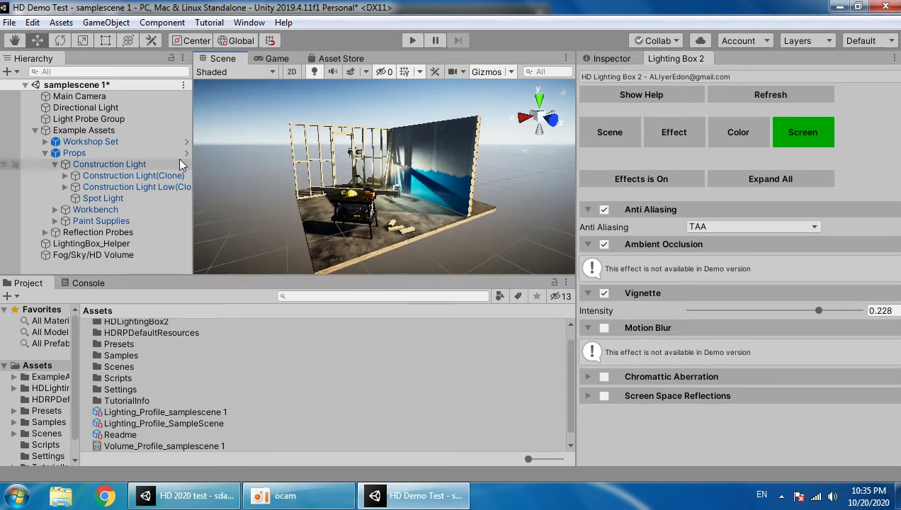
click(35, 131)
Select the Fog/Sky/HD Volume object and keep it active
click(112, 152)
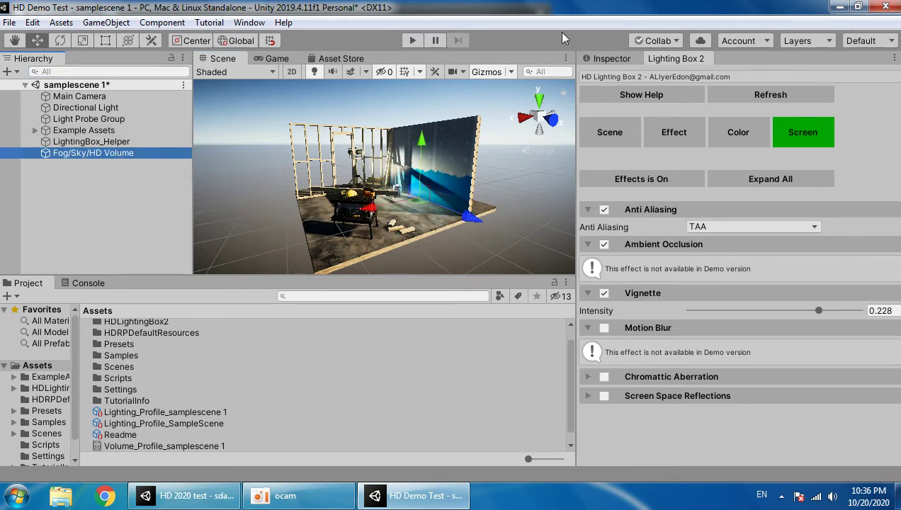
click(601, 58)
click(613, 78)
click(614, 78)
click(614, 78)
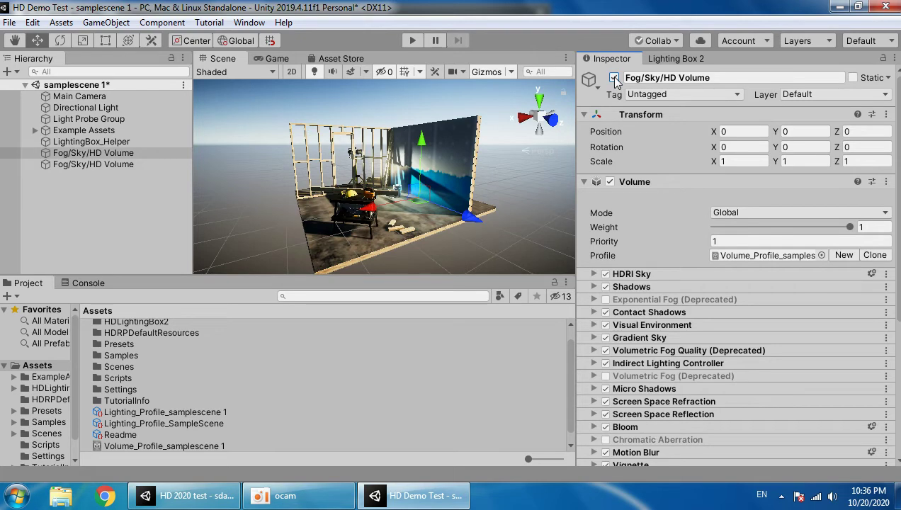
Set the Fog/Sky/HD Volume mode to Global with weight 1
click(609, 182)
click(736, 213)
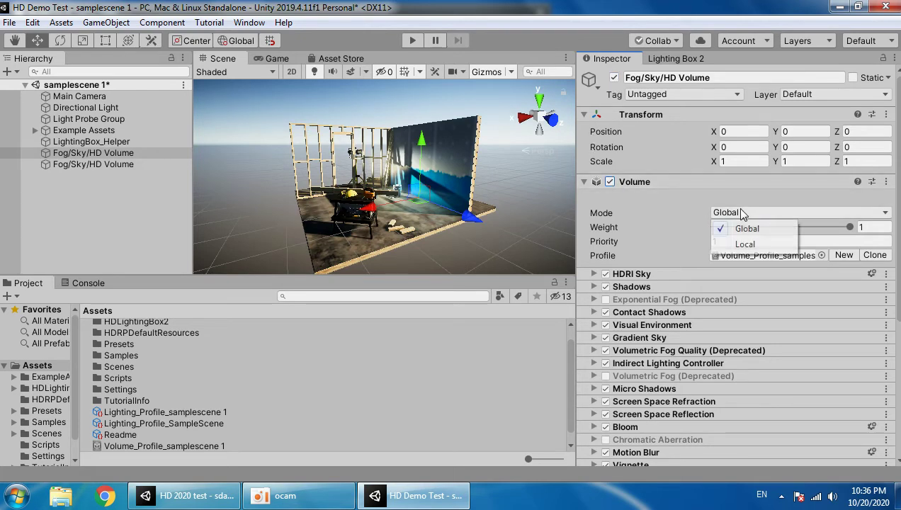
click(729, 243)
click(740, 213)
click(745, 228)
drag(738, 227, 887, 218)
click(659, 60)
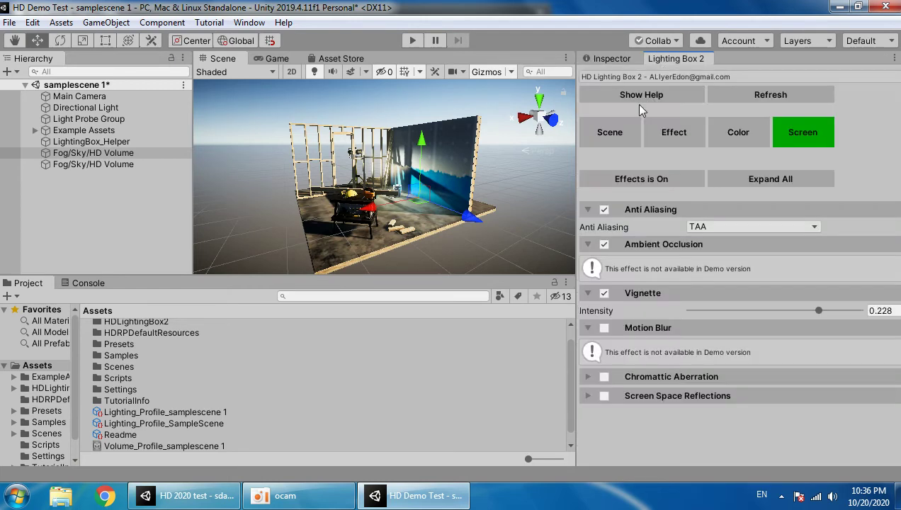
click(630, 180)
click(630, 180)
click(631, 181)
click(631, 181)
click(631, 181)
click(631, 180)
click(631, 180)
click(636, 185)
click(637, 182)
click(636, 182)
click(637, 183)
click(637, 182)
click(277, 58)
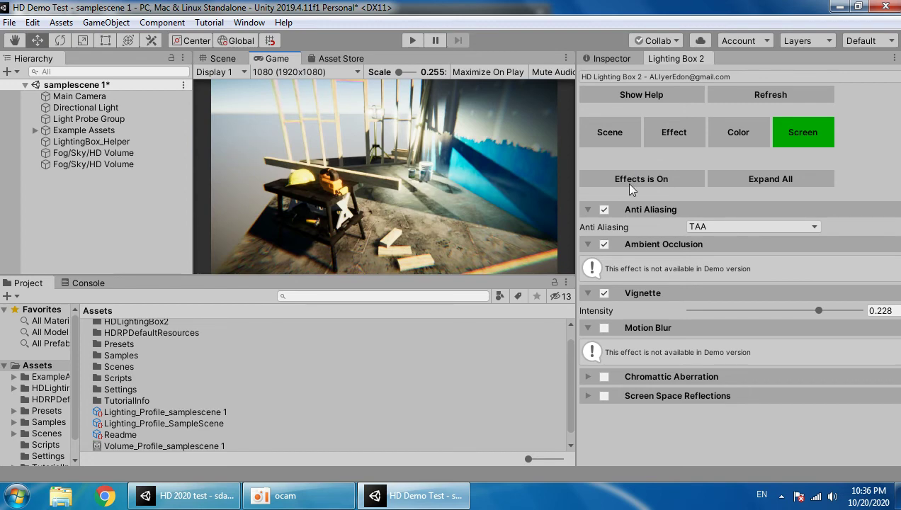
click(630, 178)
click(631, 178)
click(227, 59)
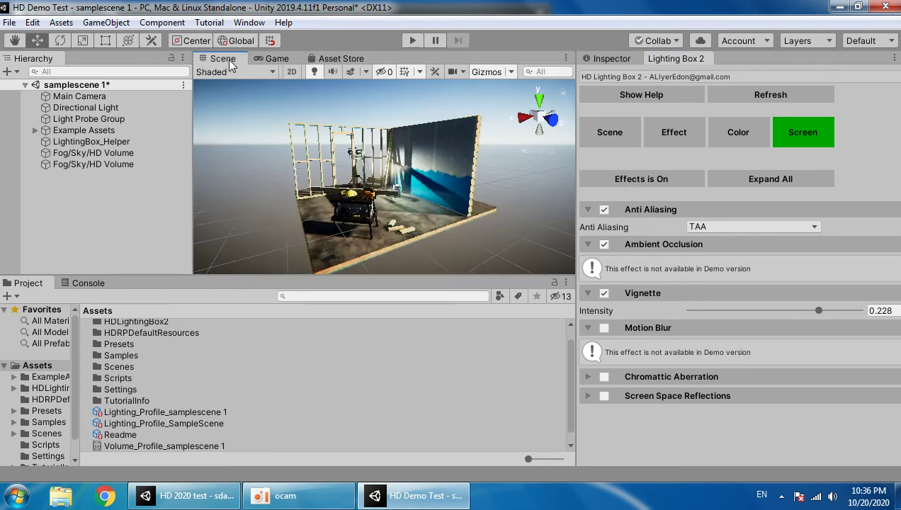